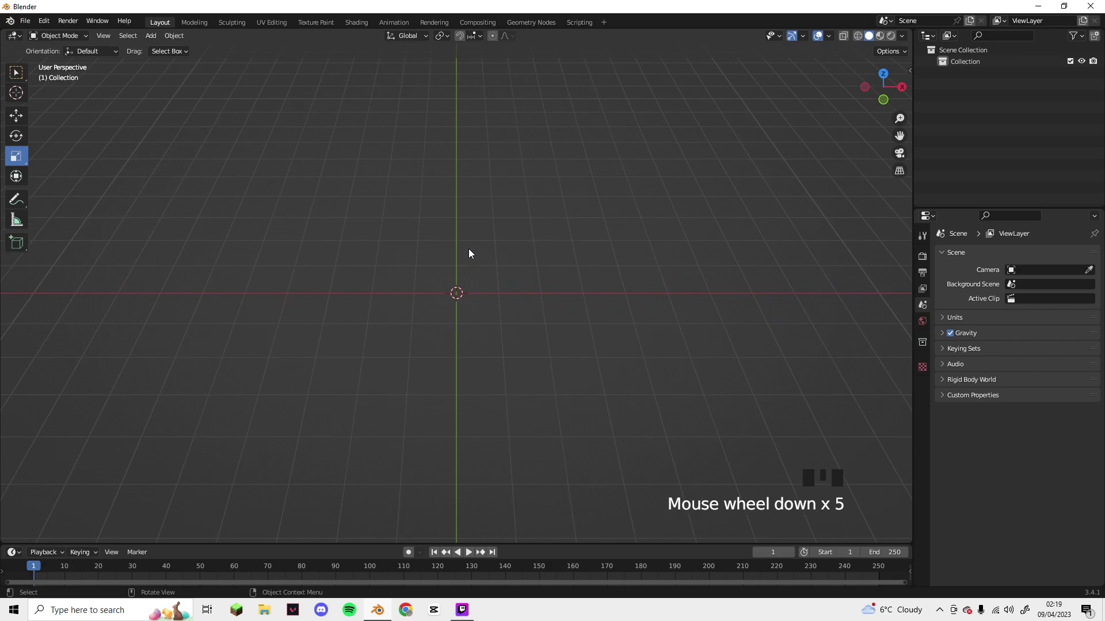
scroll(460, 247, down, 5)
scroll(471, 246, down, 5)
scroll(474, 247, down, 5)
scroll(472, 244, down, 5)
scroll(468, 251, down, 5)
scroll(473, 244, down, 5)
scroll(471, 248, down, 5)
scroll(472, 248, down, 5)
scroll(471, 248, down, 5)
scroll(470, 248, down, 5)
scroll(472, 244, down, 5)
scroll(460, 248, down, 5)
scroll(471, 247, down, 5)
Add a circle mesh at the world origin of the empty scene.
key(shift+a)
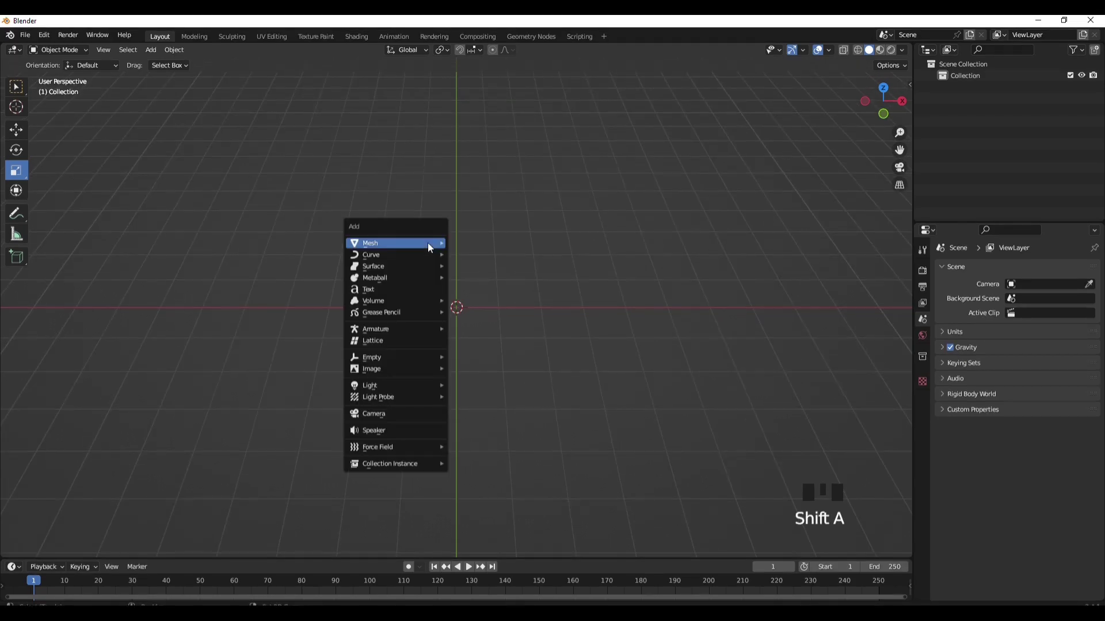
mouse_move(427, 228)
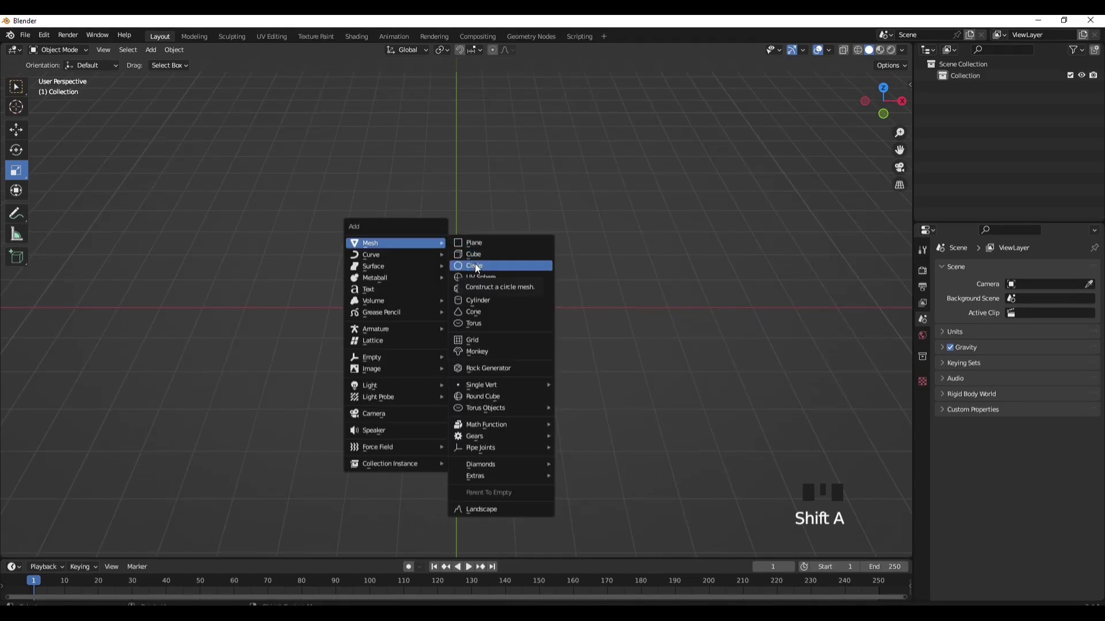
click(474, 265)
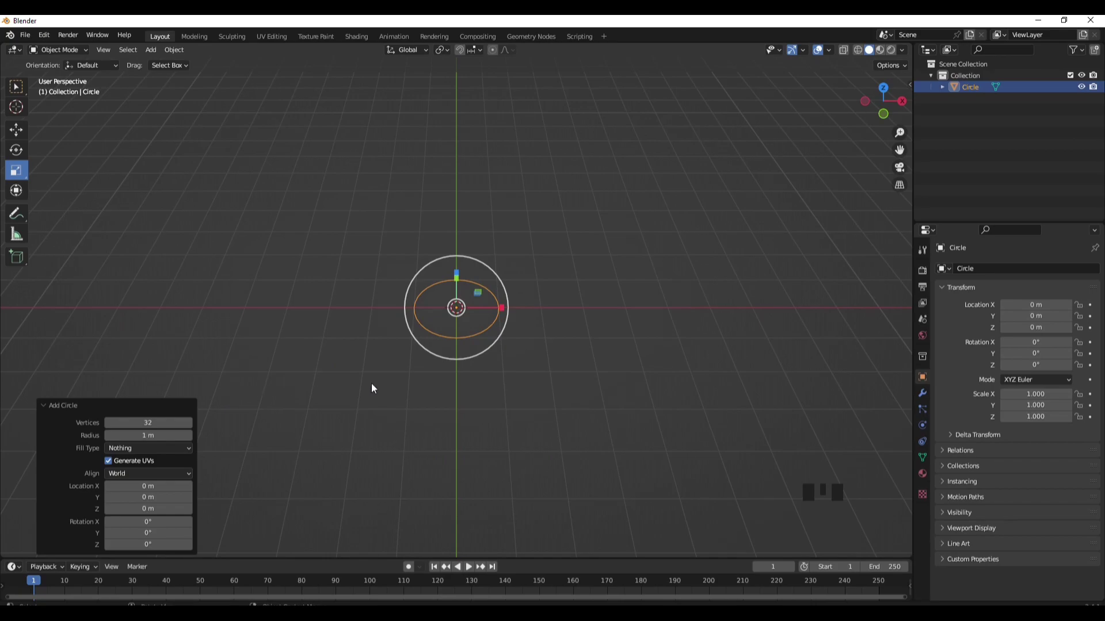
Enter Edit Mode in top view and delete the vertices along the circle's lower-right quarter.
scroll(632, 391, up, 2)
middle_drag(774, 147, 744, 152)
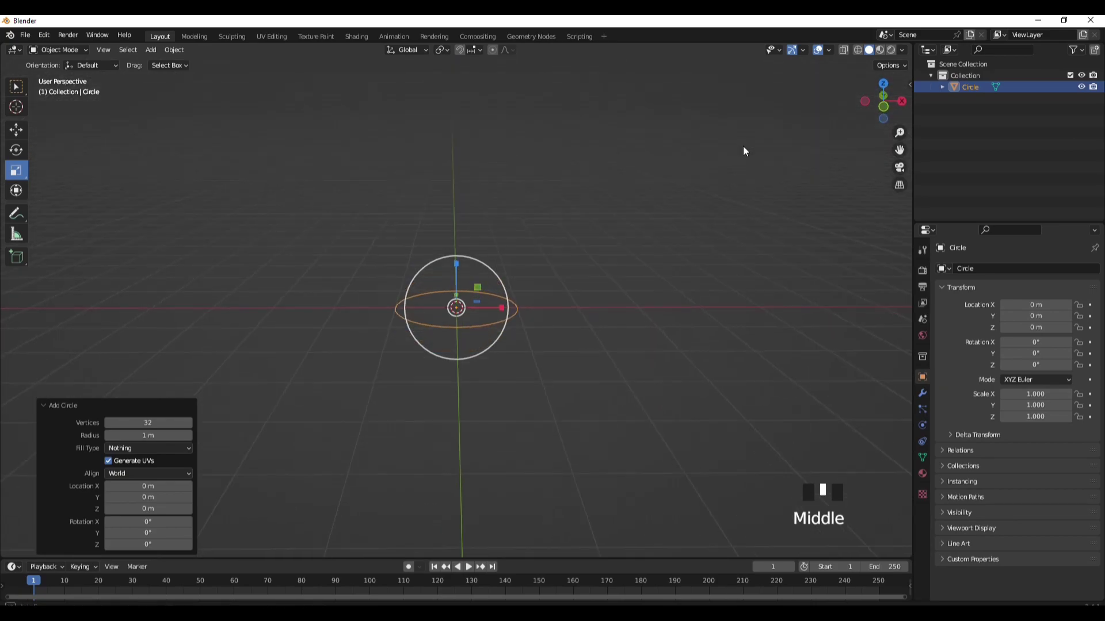
click(884, 85)
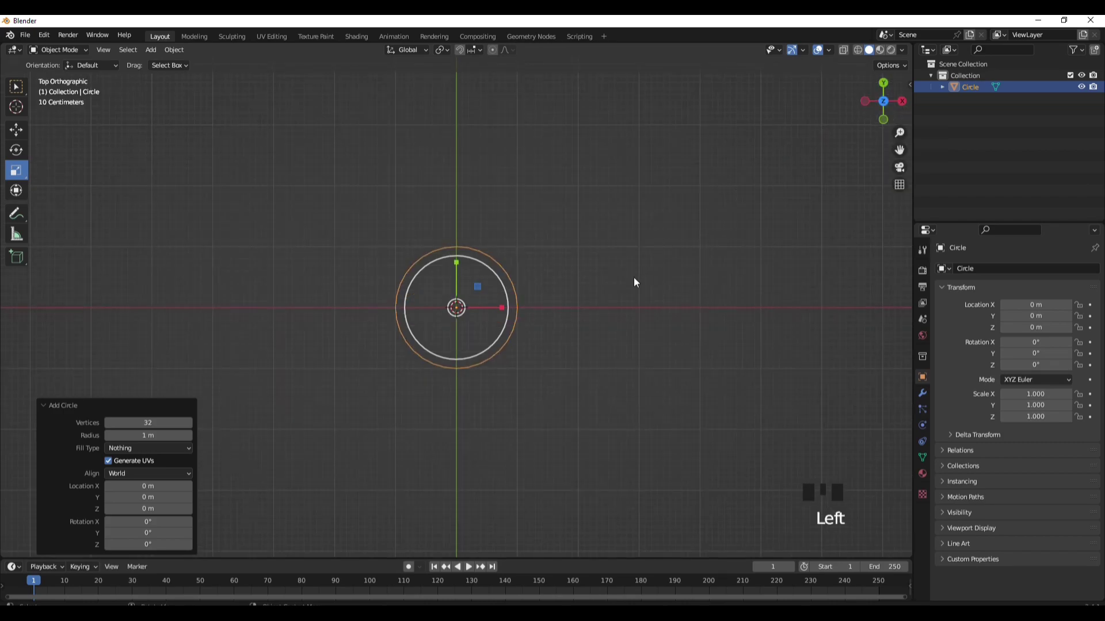
key(Tab)
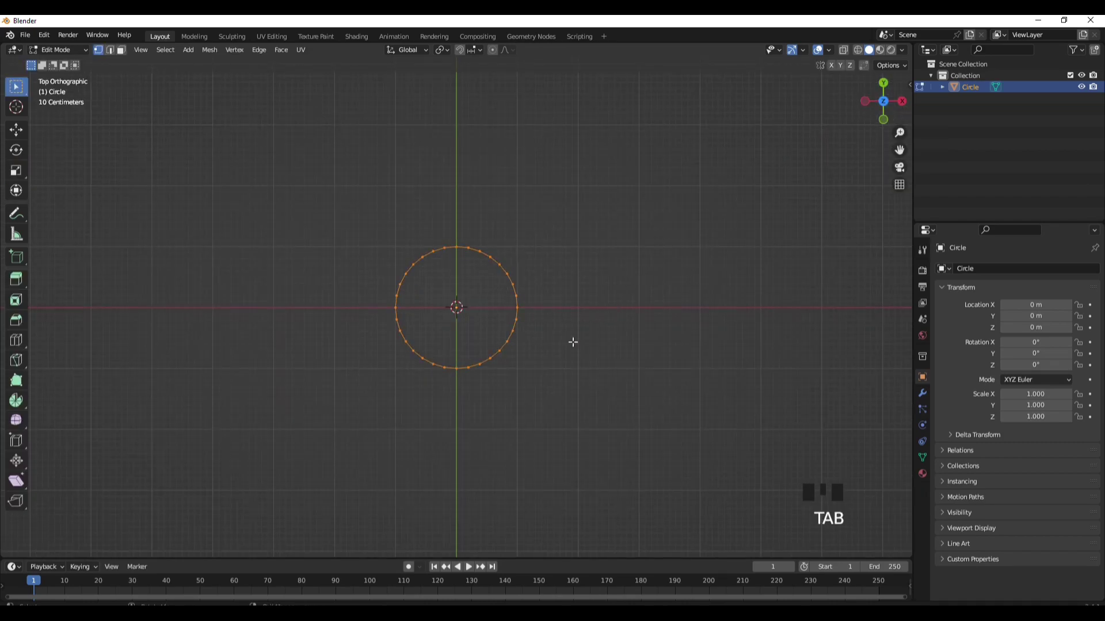
click(535, 374)
drag(527, 367, 464, 315)
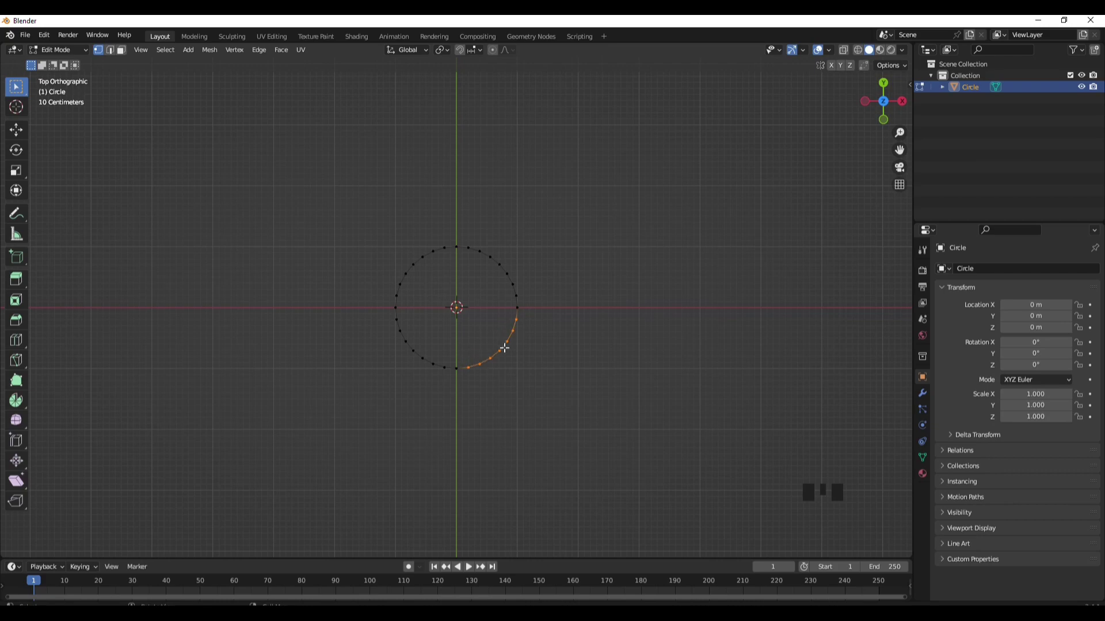
shift+click(518, 326)
shift+click(516, 327)
shift+click(515, 329)
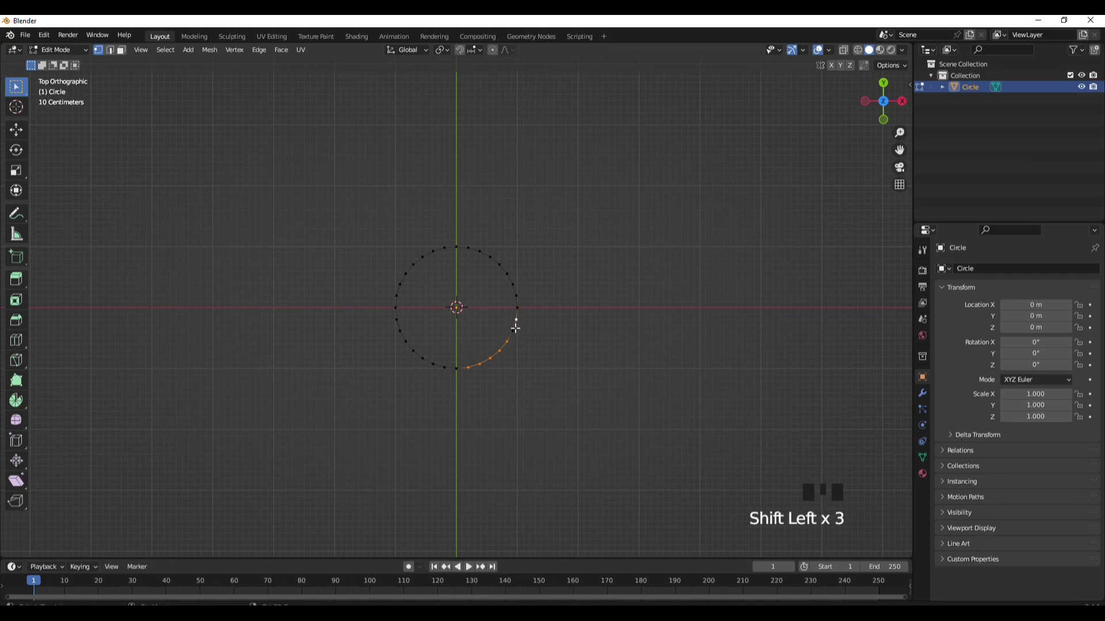
right_click(483, 341)
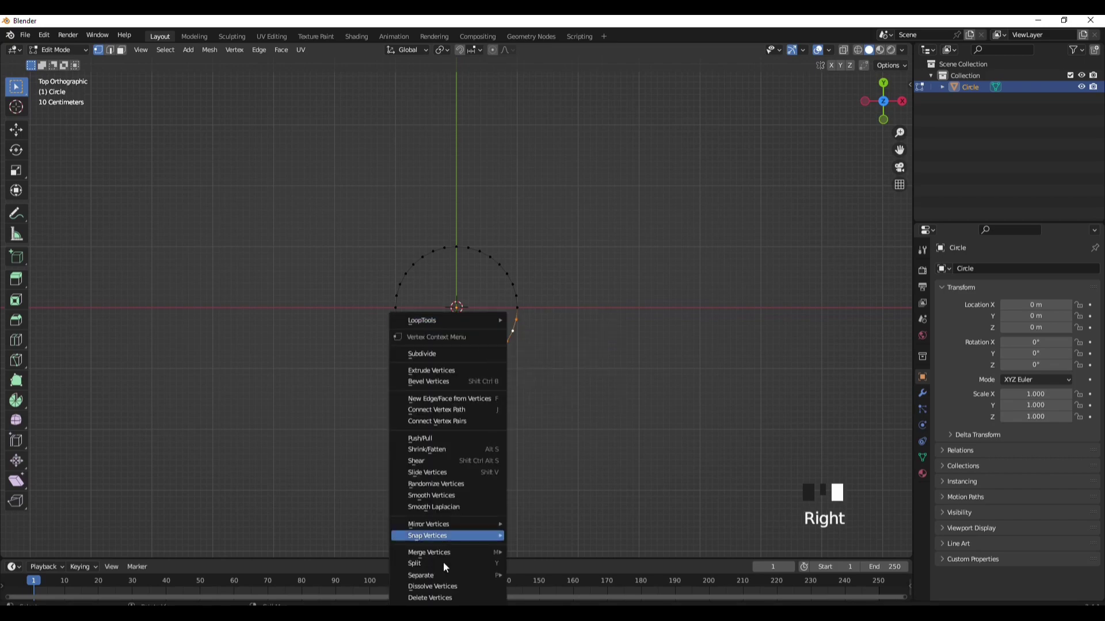
click(438, 598)
Extrude the arc's bottom end vertex seven times to start an inner spiral turn curving up inside the open right end.
scroll(524, 377, up, 2)
drag(452, 380, 491, 418)
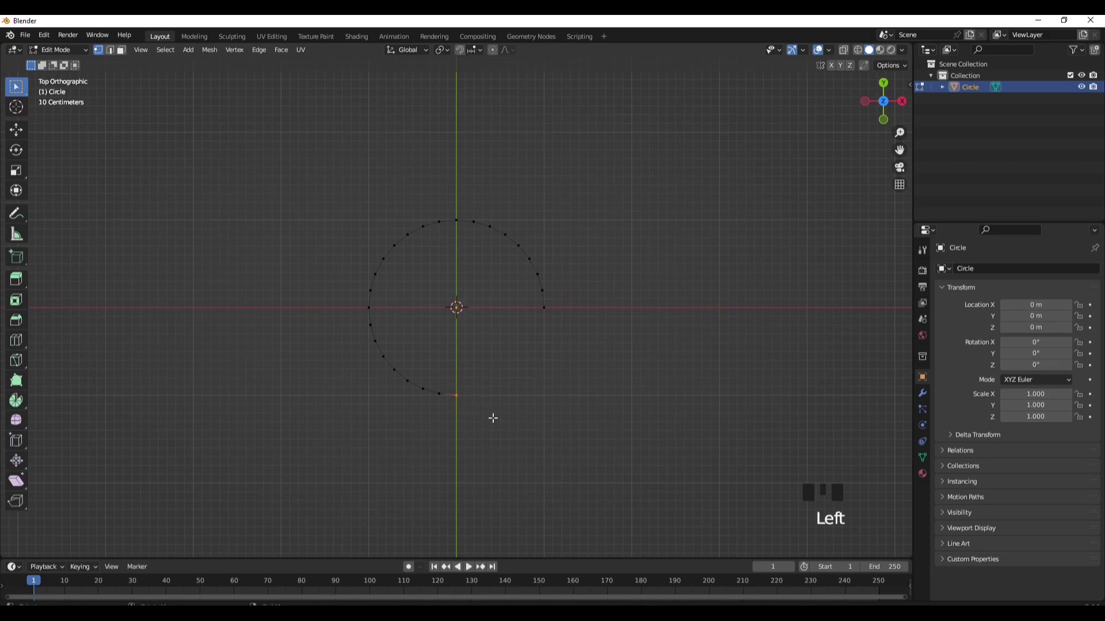
key(e)
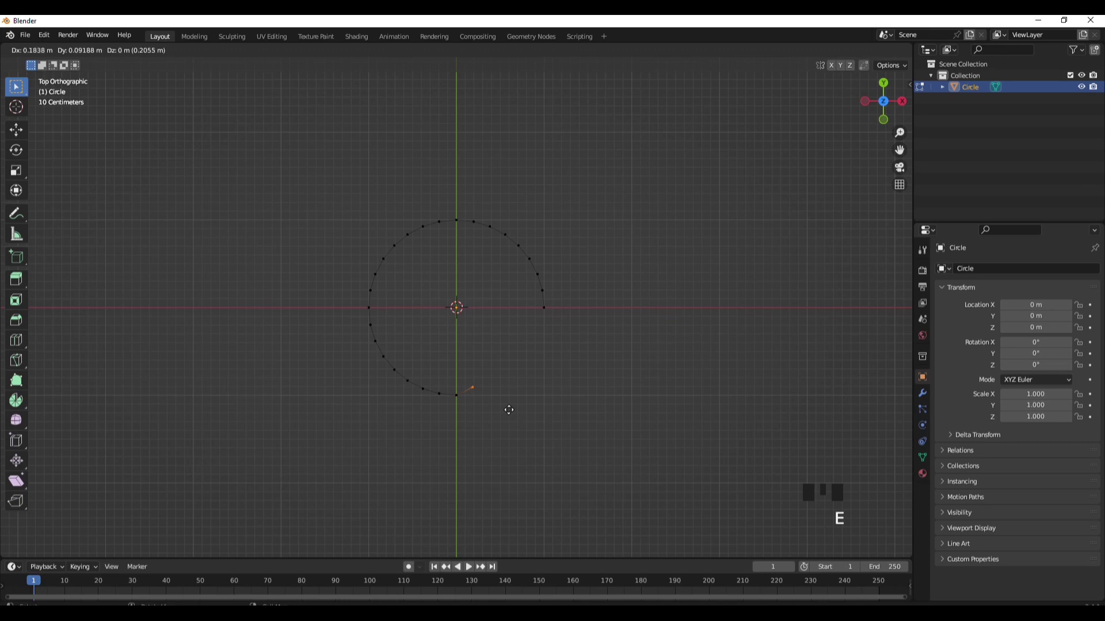
click(507, 414)
key(e)
click(529, 397)
key(e)
click(543, 383)
key(e)
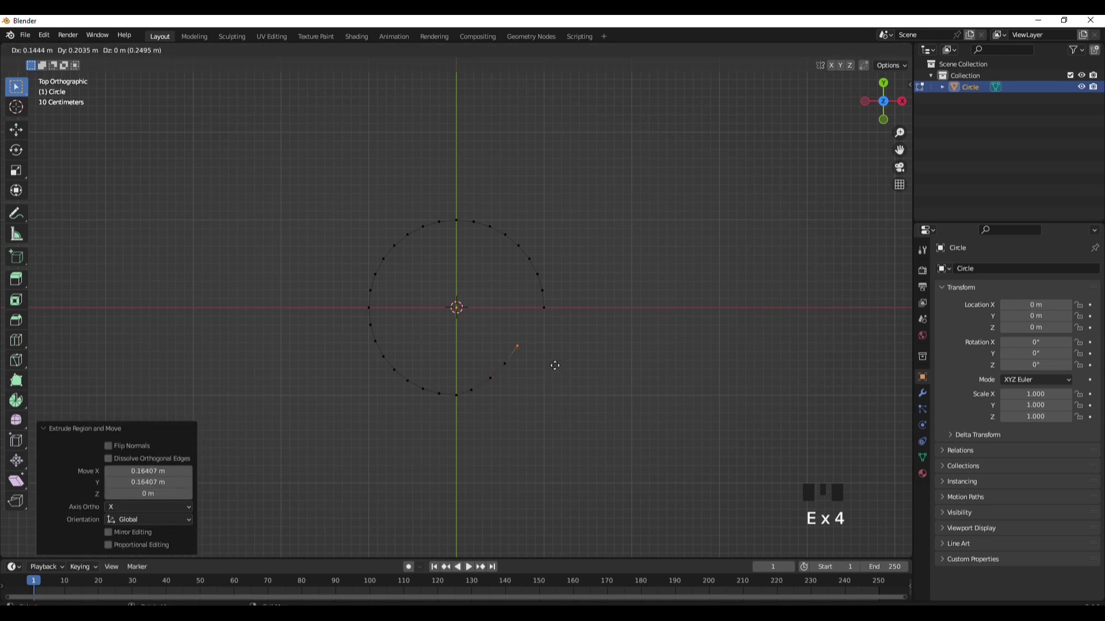
click(552, 364)
key(e)
click(553, 344)
key(e)
click(544, 324)
key(e)
click(496, 289)
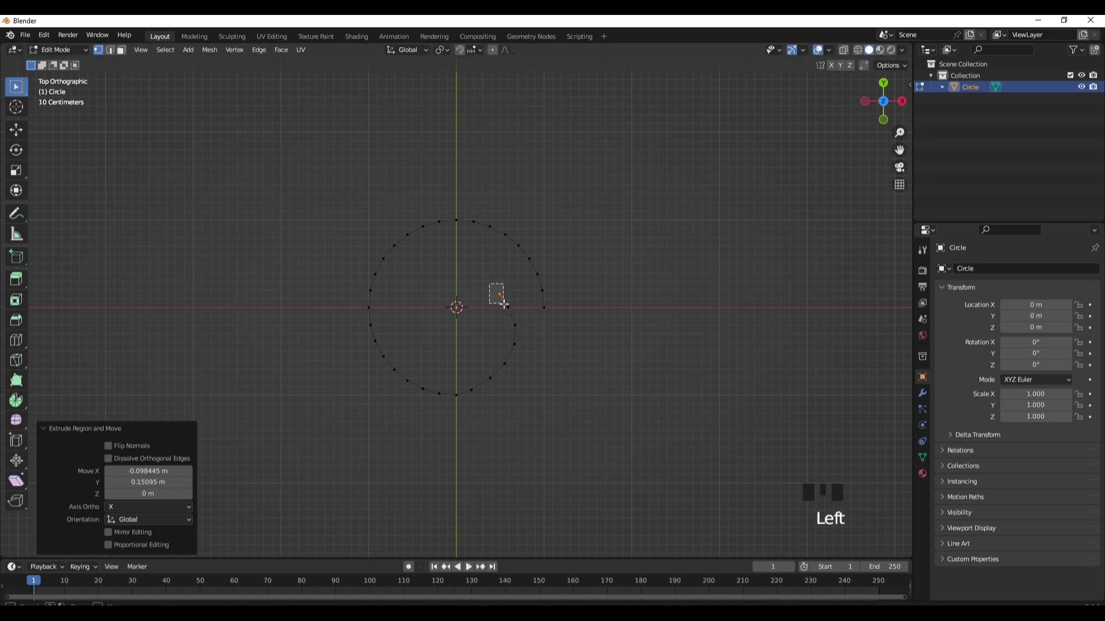
Reposition the spiral's last vertex slightly outward and upward to smooth the inner curve.
key(g)
click(499, 290)
key(g)
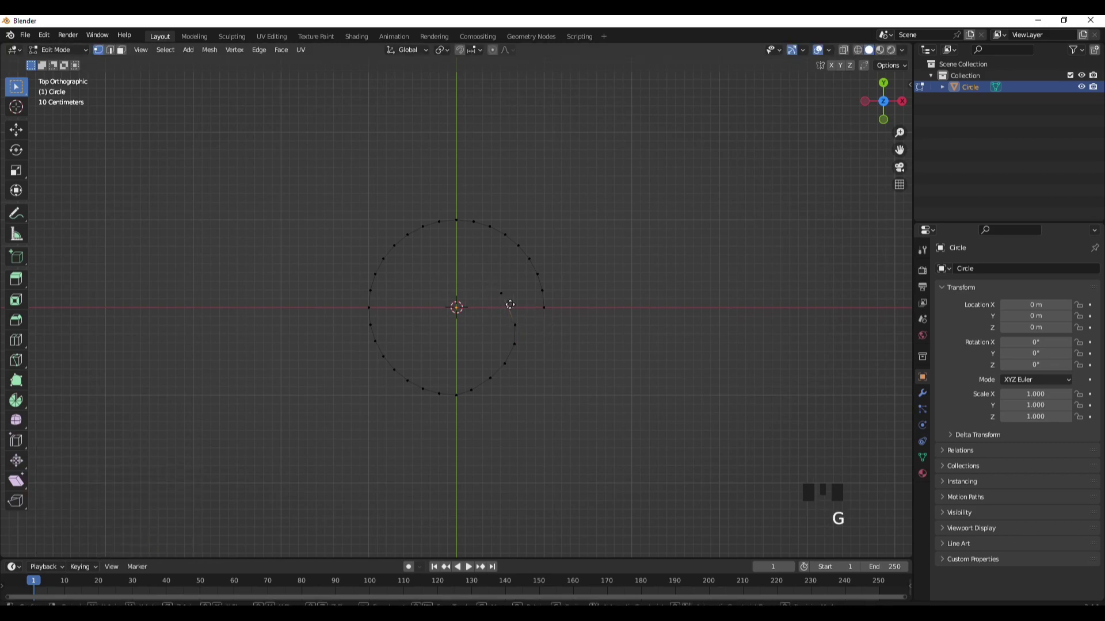
click(503, 290)
key(g)
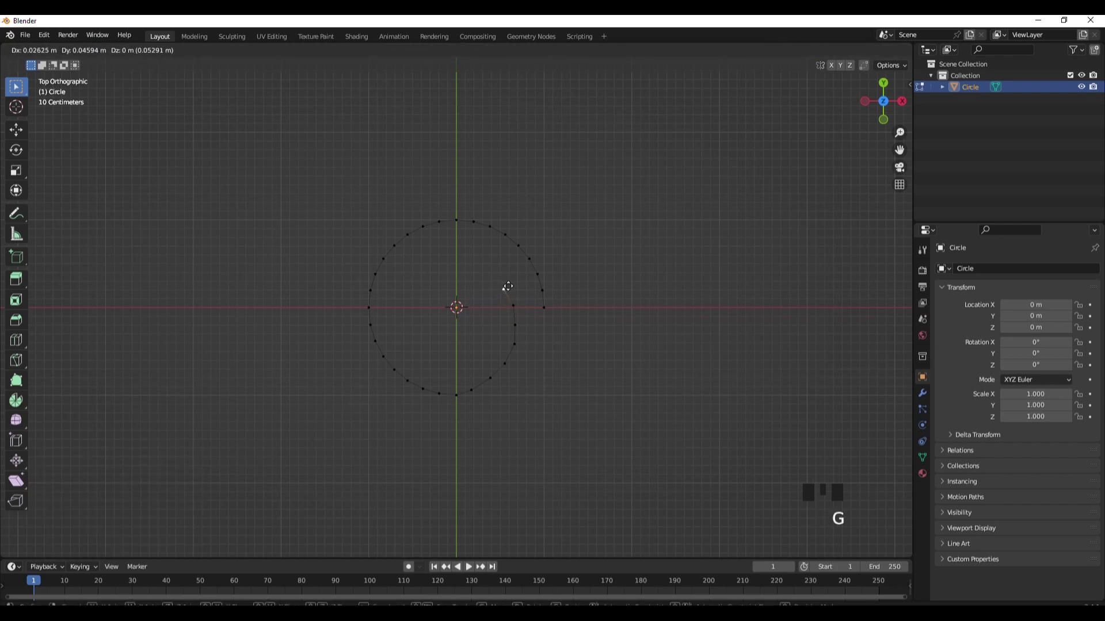
click(509, 286)
Extrude the spiral's end vertex across the upper part of the inner turn, adjusting vertex positions to keep the curve smooth.
key(e)
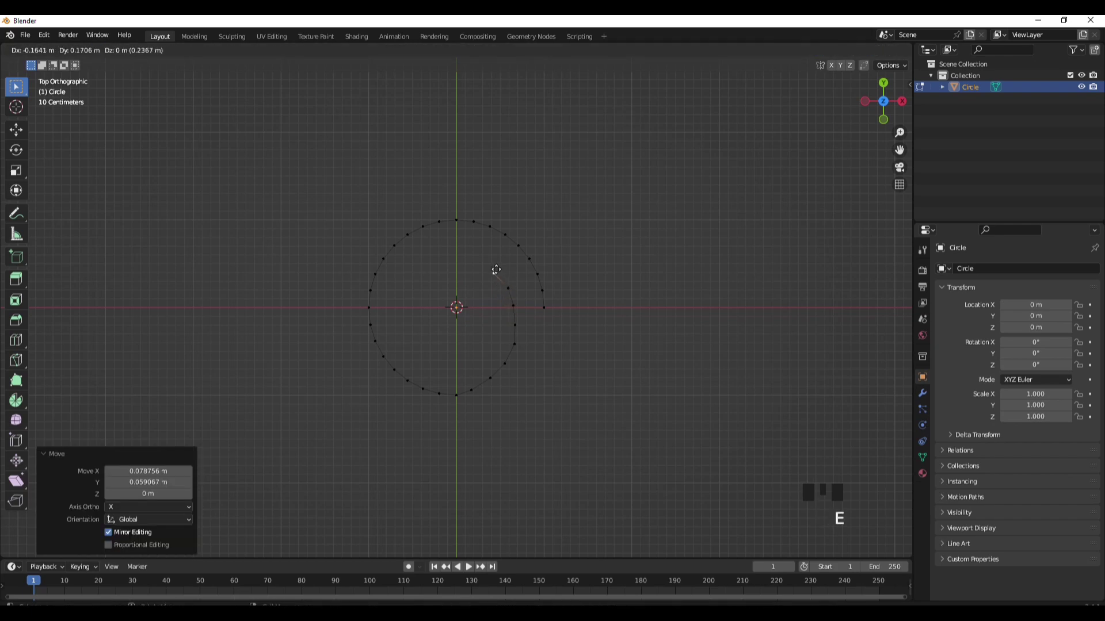
click(496, 269)
key(e)
click(481, 260)
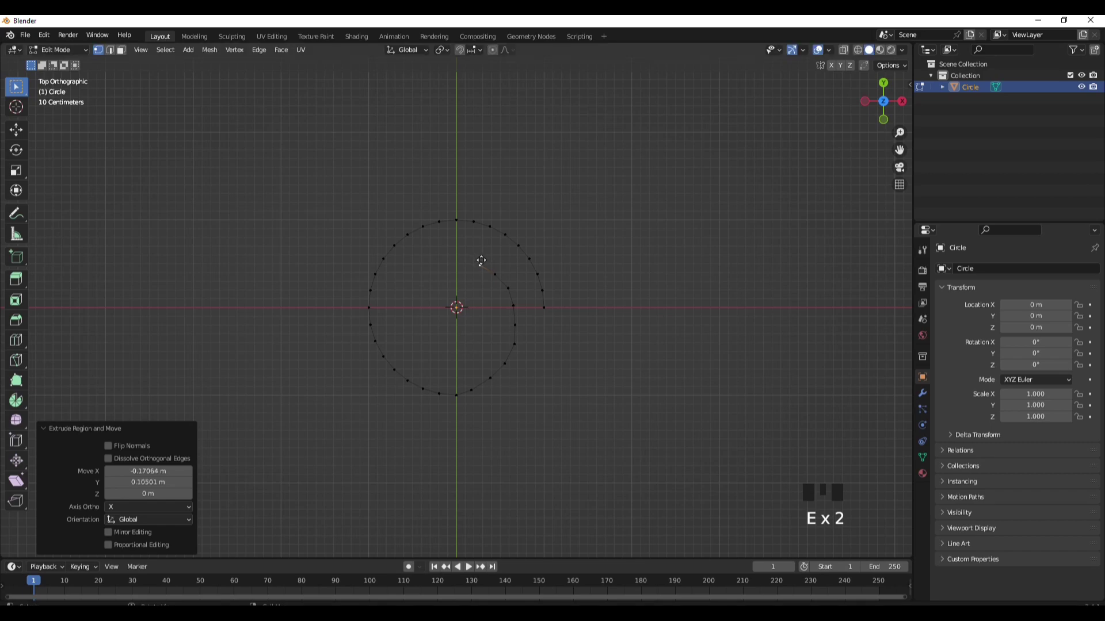
key(e)
click(459, 262)
key(g)
click(459, 249)
key(e)
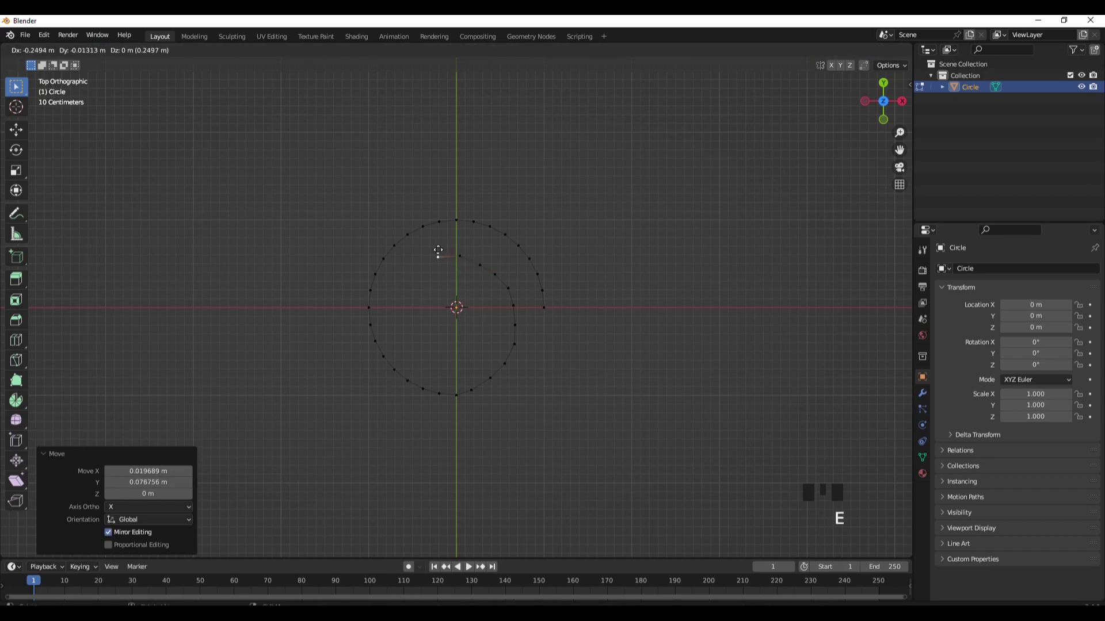
click(438, 251)
key(g)
click(454, 249)
Continue extruding the spiral's end vertex around the upper left and down the left side of the inner turn.
key(e)
click(439, 254)
key(e)
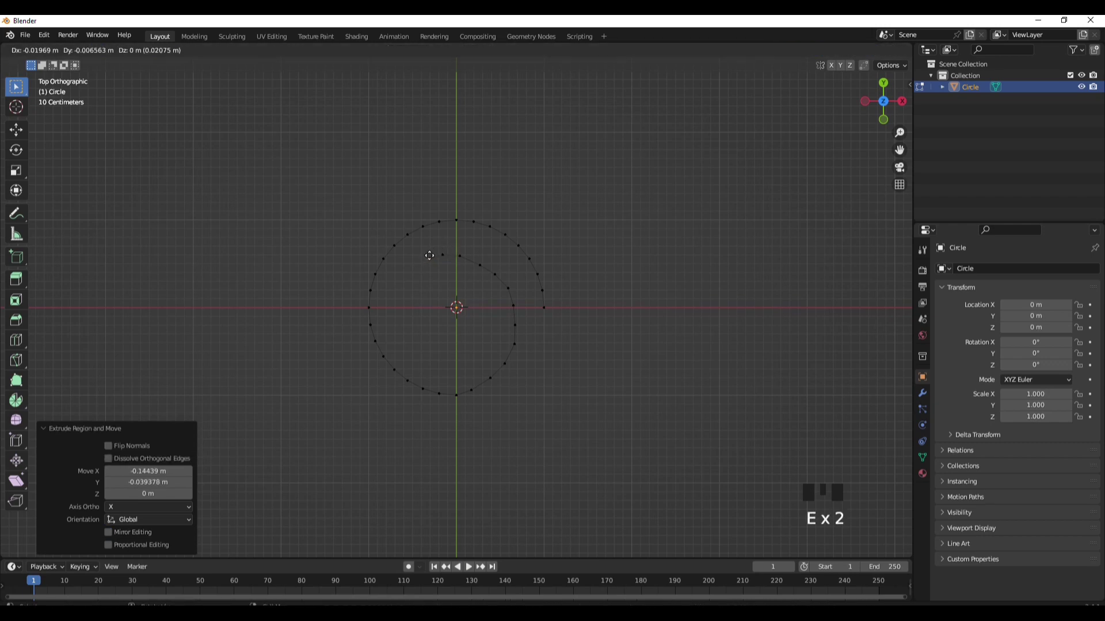
click(420, 263)
key(e)
click(412, 274)
key(e)
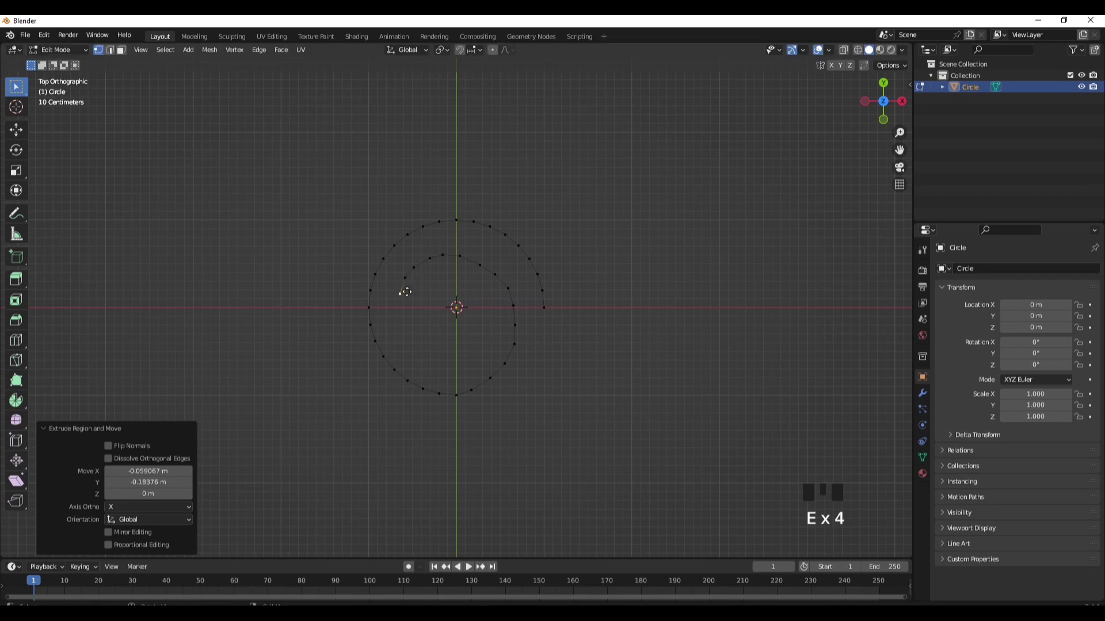
click(408, 292)
key(e)
click(407, 312)
key(e)
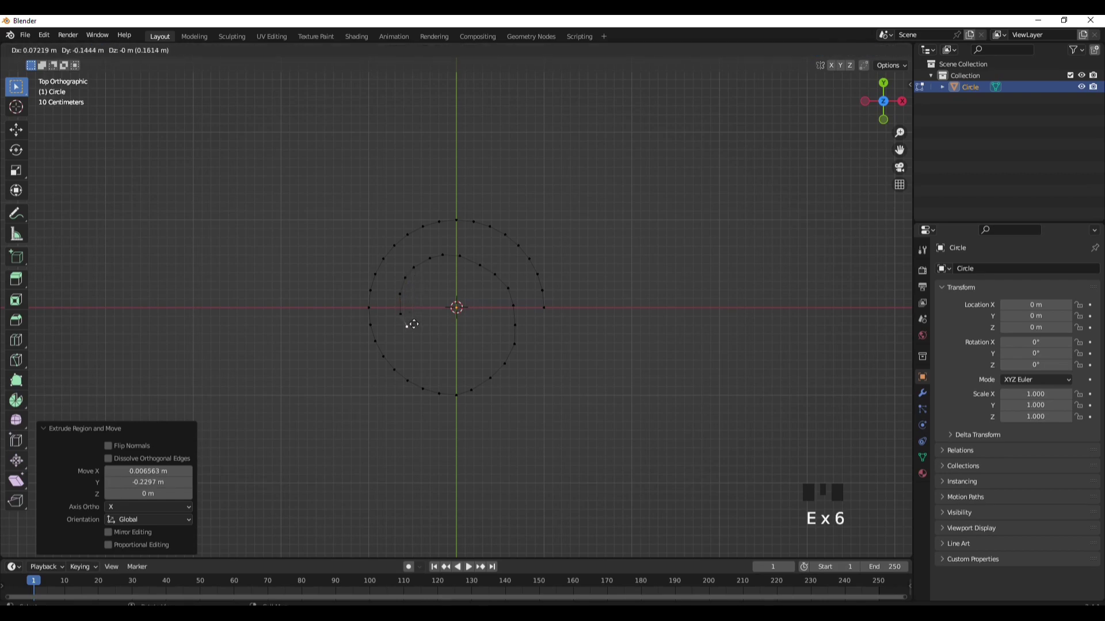
click(417, 330)
Extrude the spiral's end vertex along the bottom and up the right of the innermost turn, and adjust the last vertex.
key(e)
click(437, 340)
key(e)
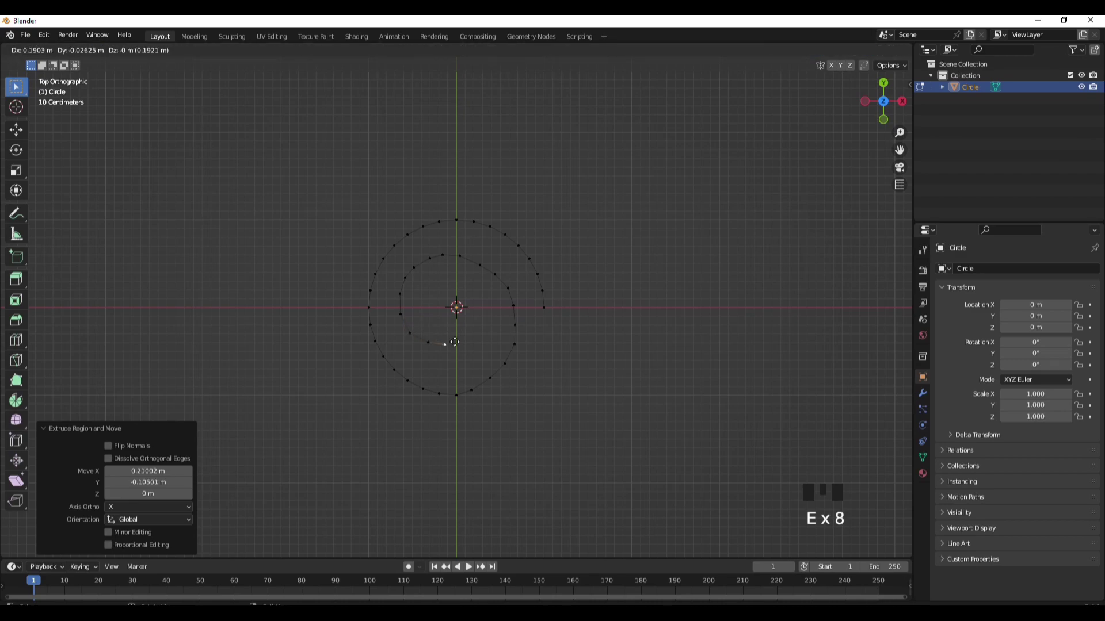
click(459, 341)
key(e)
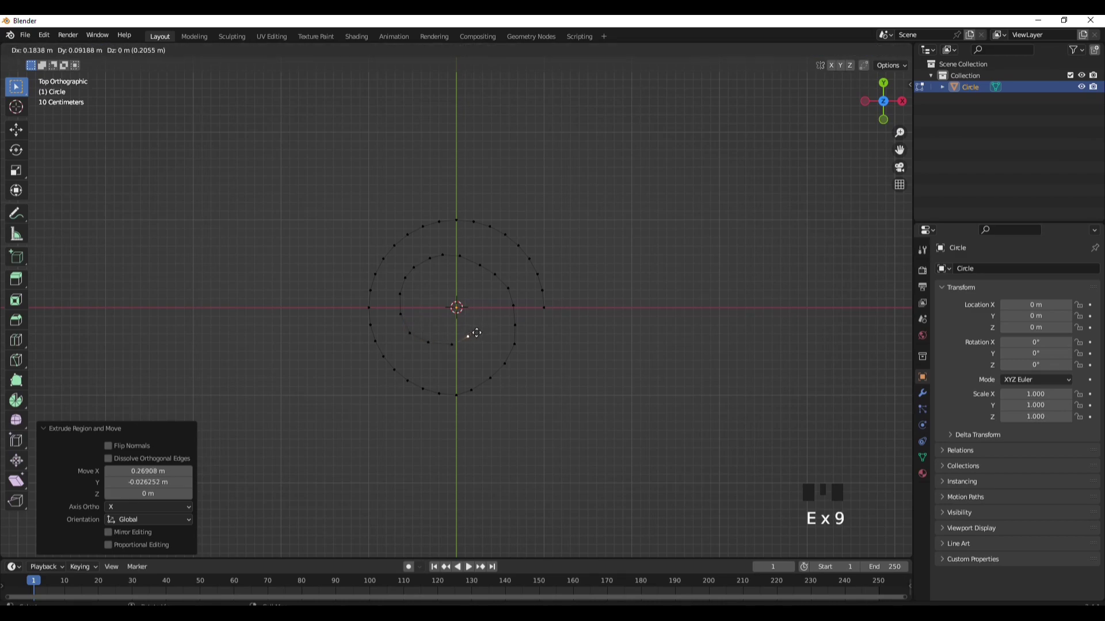
click(481, 327)
key(e)
click(491, 309)
key(e)
click(495, 301)
key(e)
click(494, 295)
key(g)
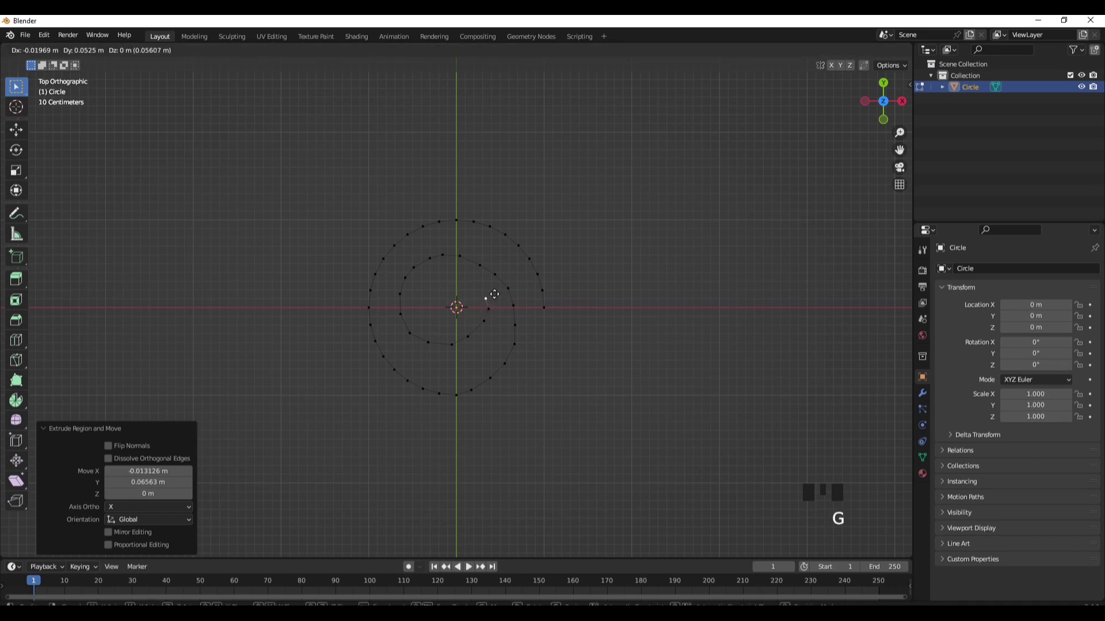
click(495, 294)
Select the whole spiral outline and extrude it about 4.9 m upward along Z into a rolled wall.
key(Tab)
middle_drag(495, 293, 616, 201)
scroll(616, 201, down, 3)
key(Tab)
key(a)
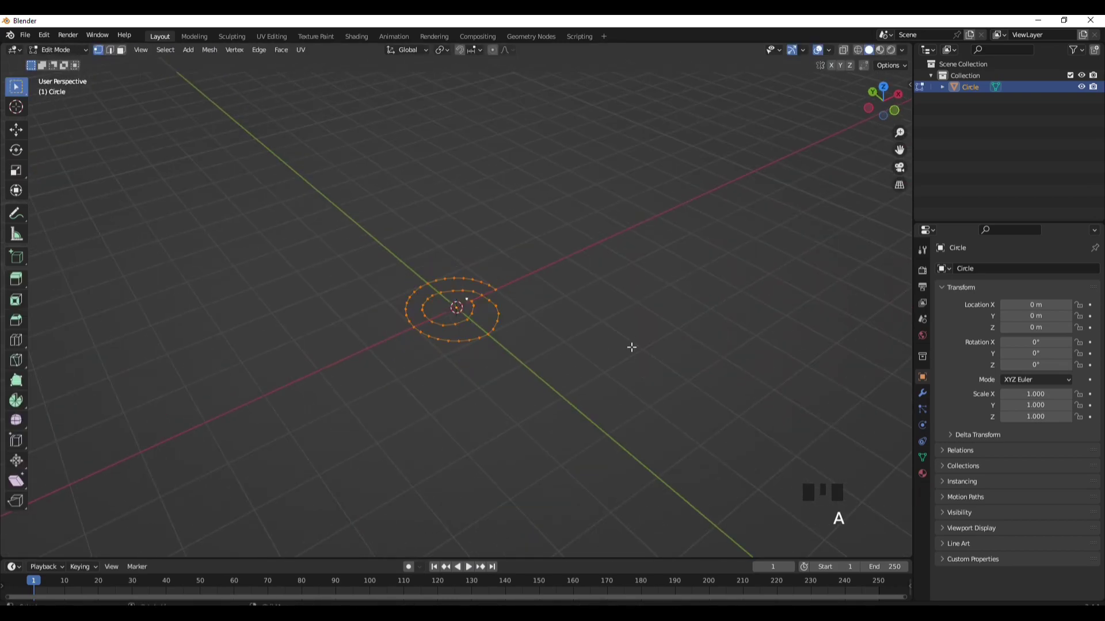
key(e)
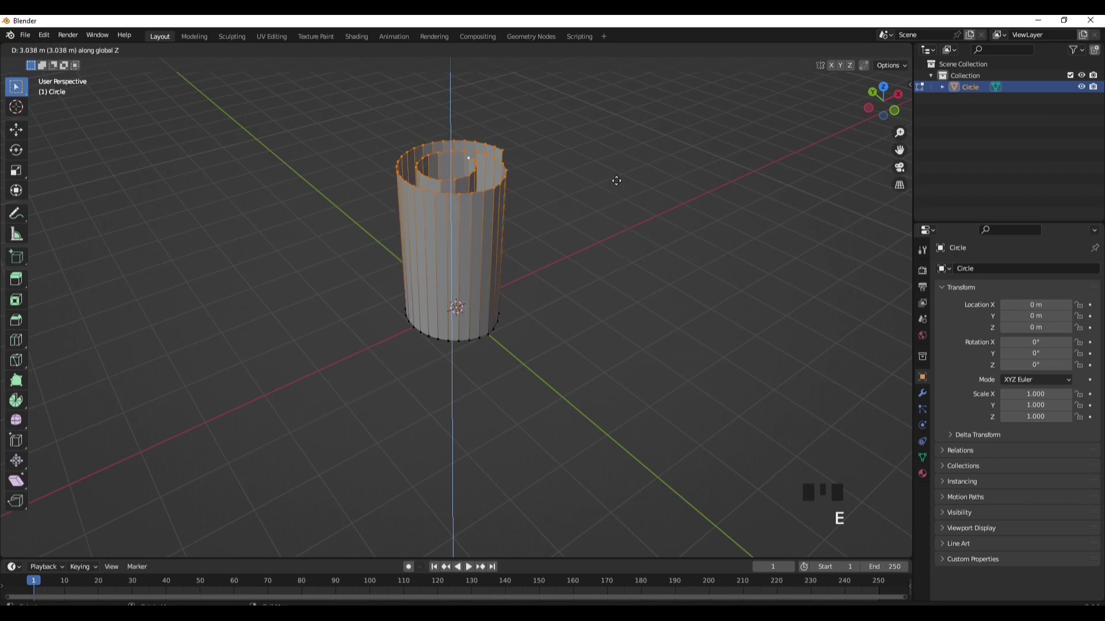
click(598, 93)
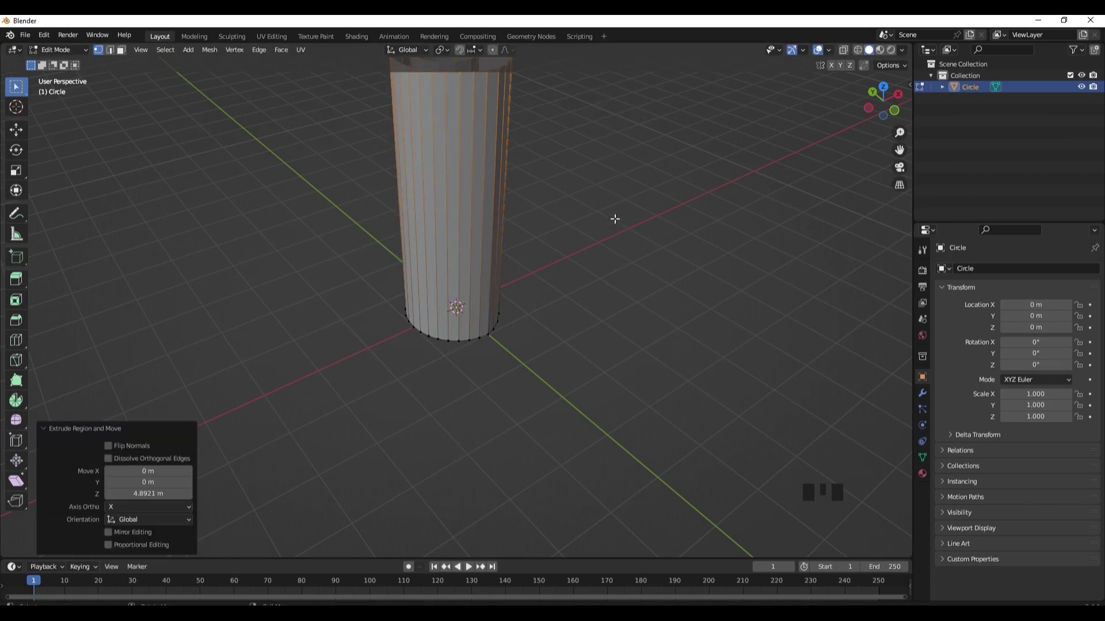
Raise the roll's top edge by about 0.6 m along Z.
scroll(613, 241, down, 1)
key(g)
key(z)
click(609, 223)
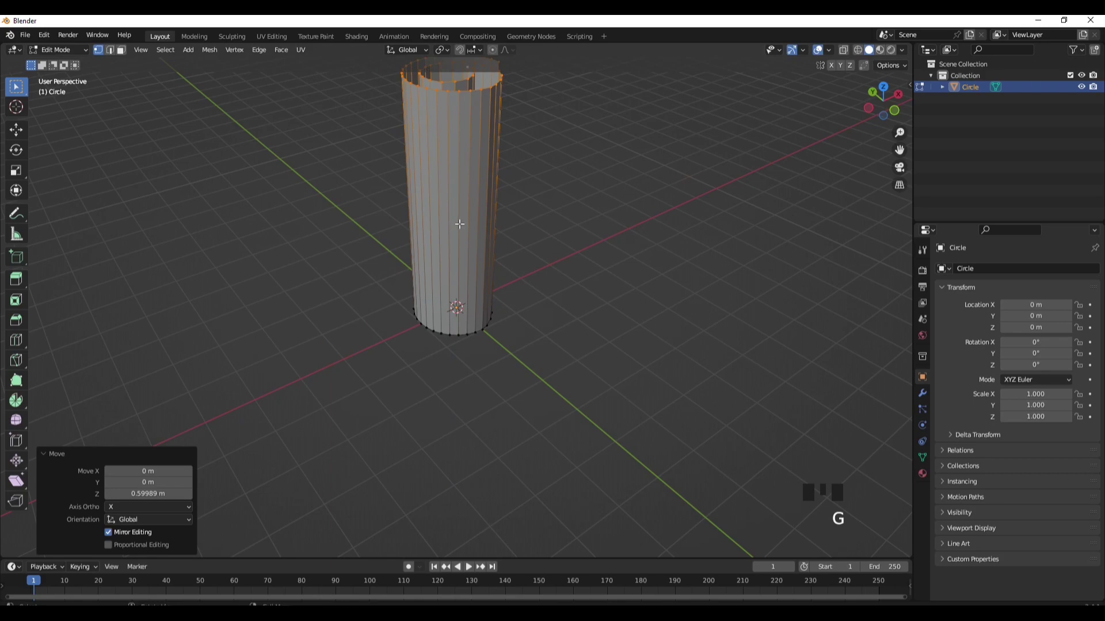
Add two evenly spaced horizontal loop cuts around the roll without sliding them.
key(Tab)
middle_drag(491, 230, 529, 237)
key(Tab)
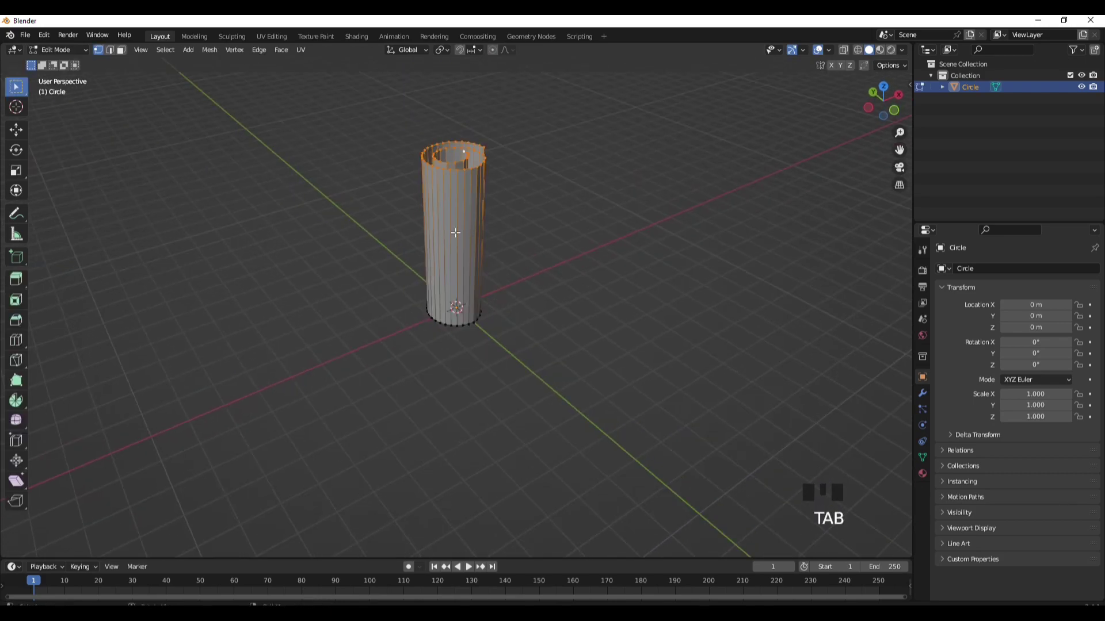
key(ctrl+r)
scroll(470, 260, up, 1)
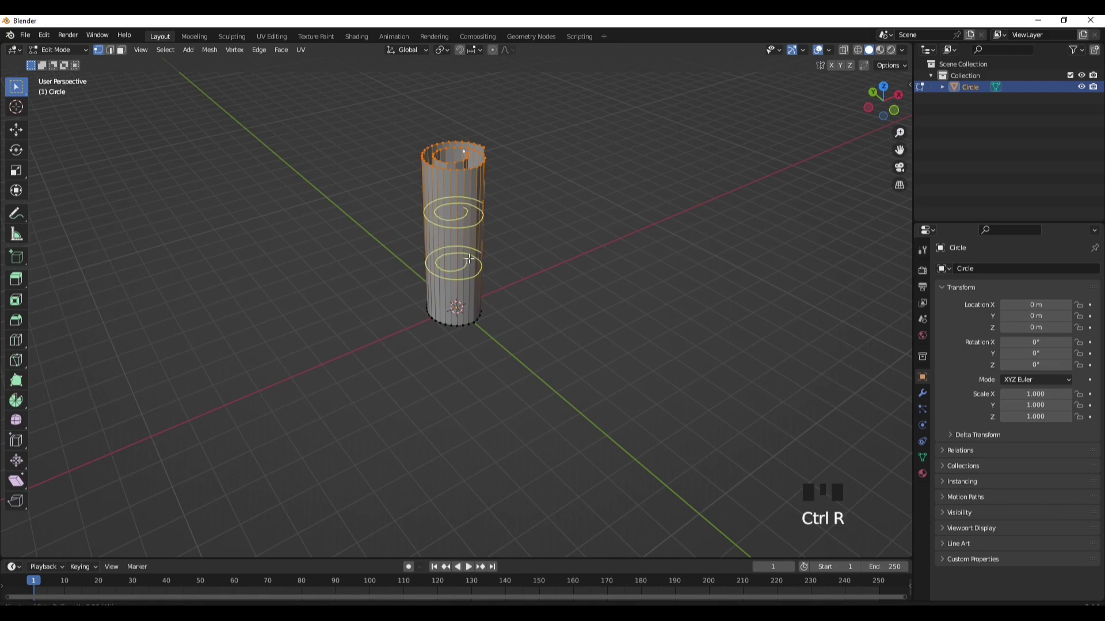
click(469, 260)
right_click(470, 260)
Scale the two new edge loops to about 0.81 to narrow the roll's middle, and return to Object Mode.
key(s)
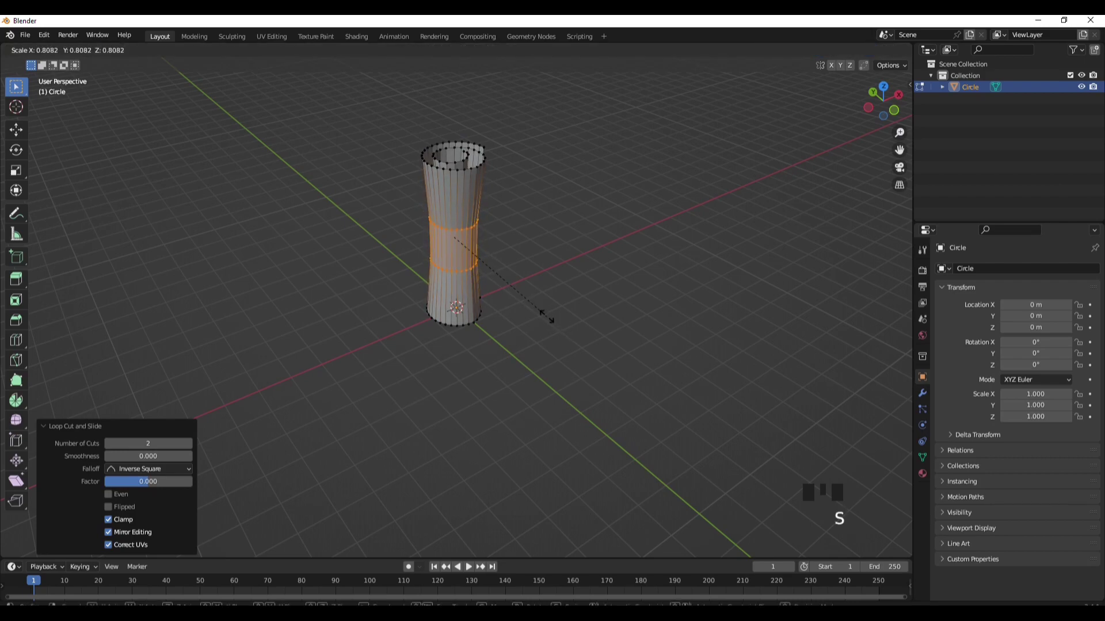
click(545, 316)
key(Tab)
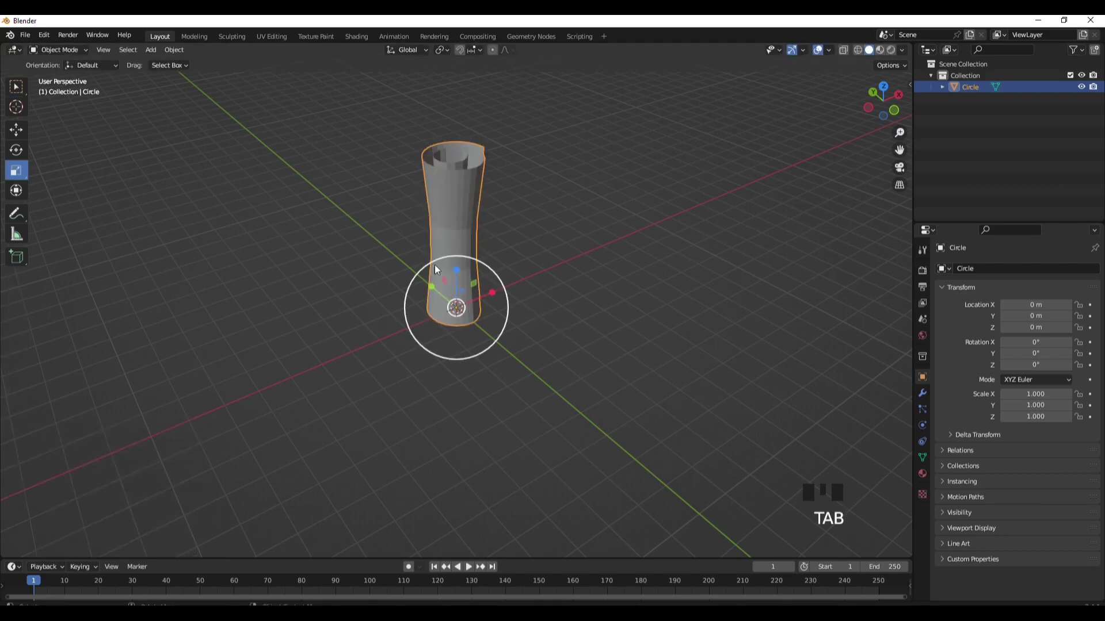
Lay the roll on its side by setting its Y rotation to 90°.
click(15, 151)
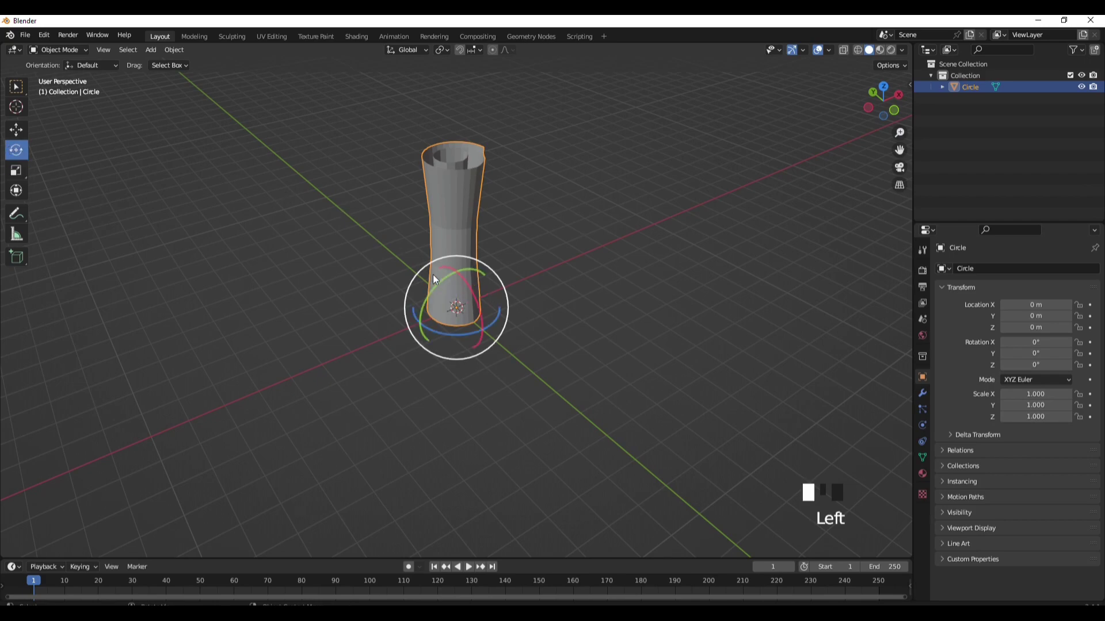
drag(440, 283, 480, 288)
click(1030, 354)
text(90)
key(Return)
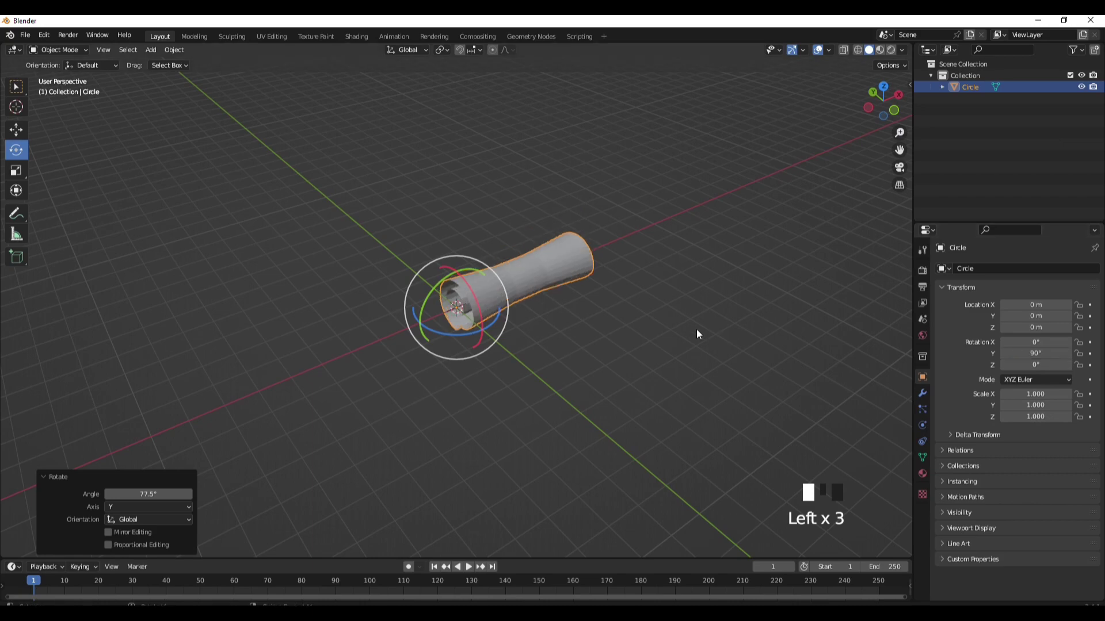
Move the roll about -2.86 m along X to centre it on the world origin, and set its origin to its geometry.
middle_drag(579, 329, 495, 327)
key(g)
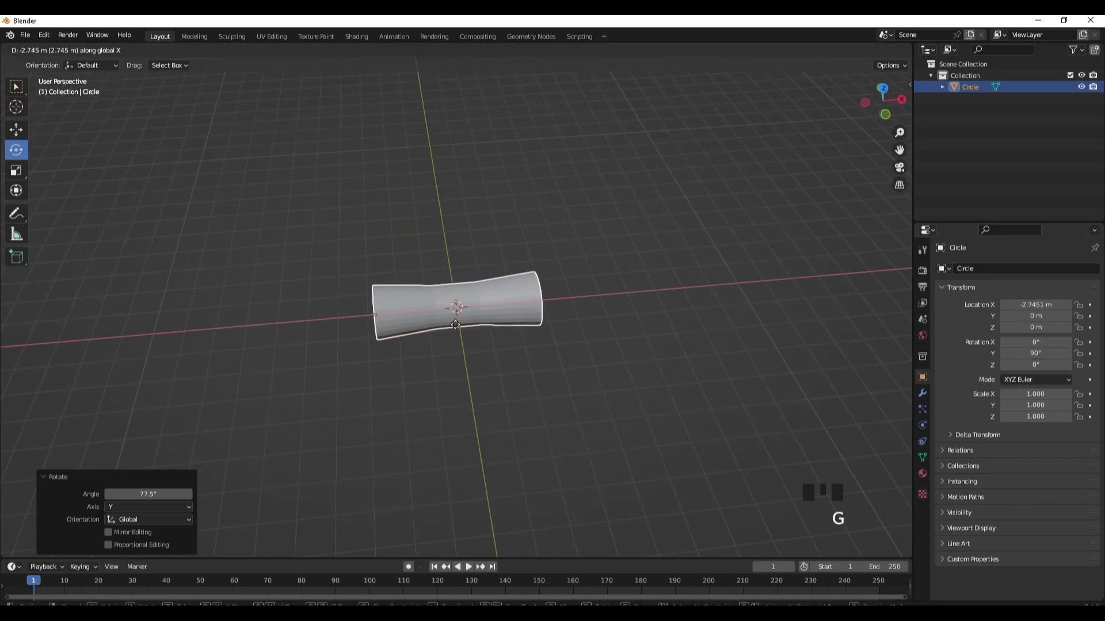
click(456, 327)
right_click(455, 328)
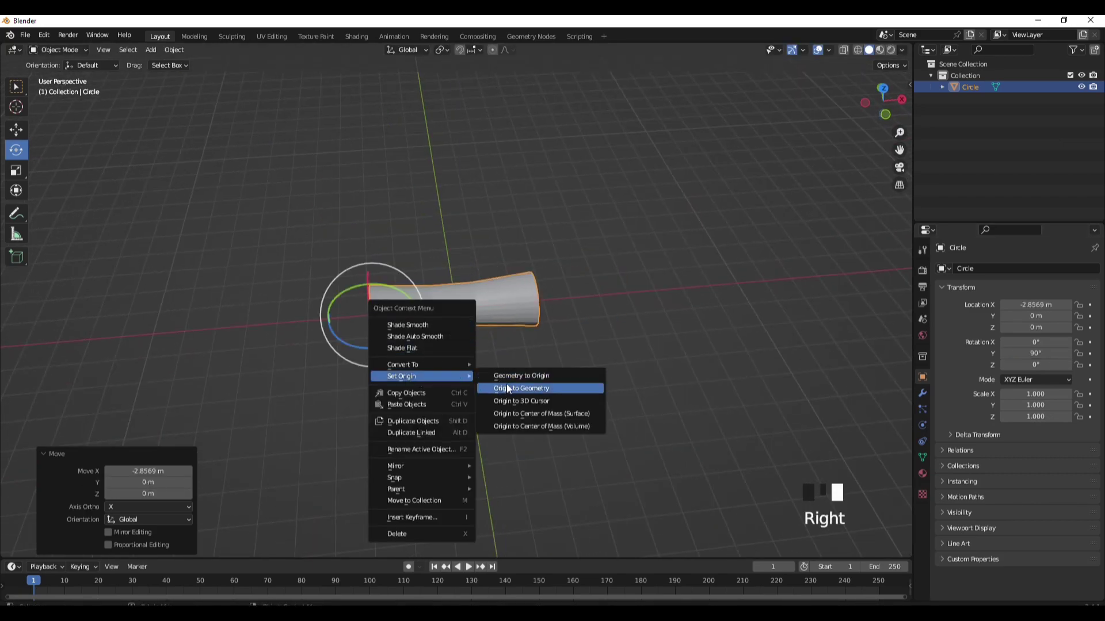
click(506, 384)
Scale up the roll's two middle edge loops slightly to soften the narrowing, and return to Object Mode.
middle_drag(564, 360, 628, 334)
key(Tab)
key(s)
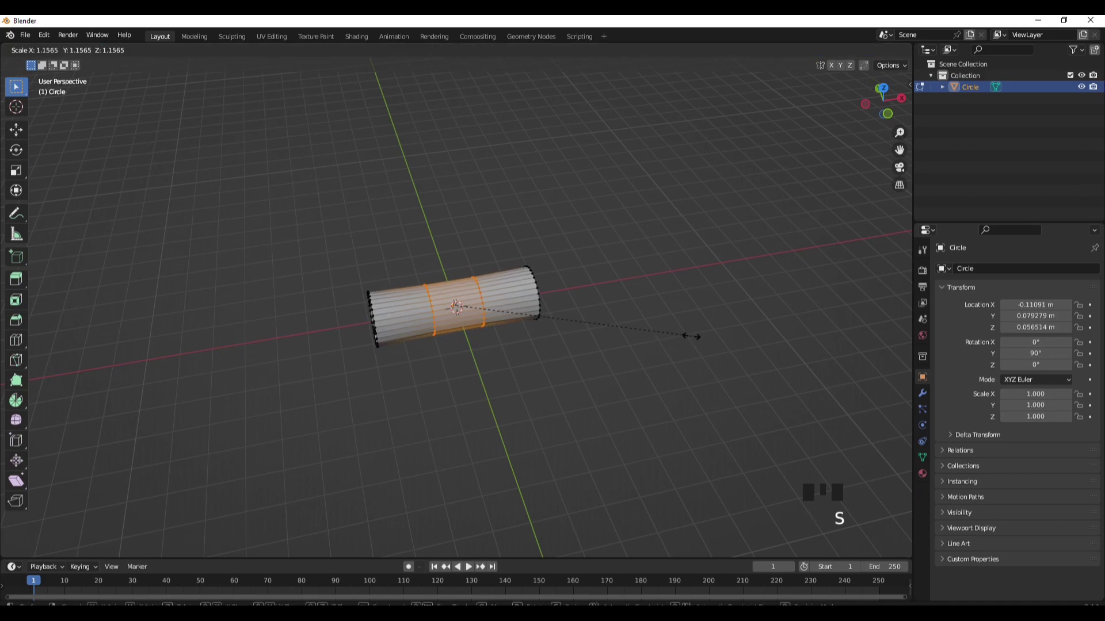
click(672, 329)
key(Tab)
Give the roll's sheet thickness by extruding all of its faces along their normals, and deselect the roll.
middle_drag(622, 328, 702, 291)
scroll(685, 351, up, 2)
middle_drag(685, 351, 777, 304)
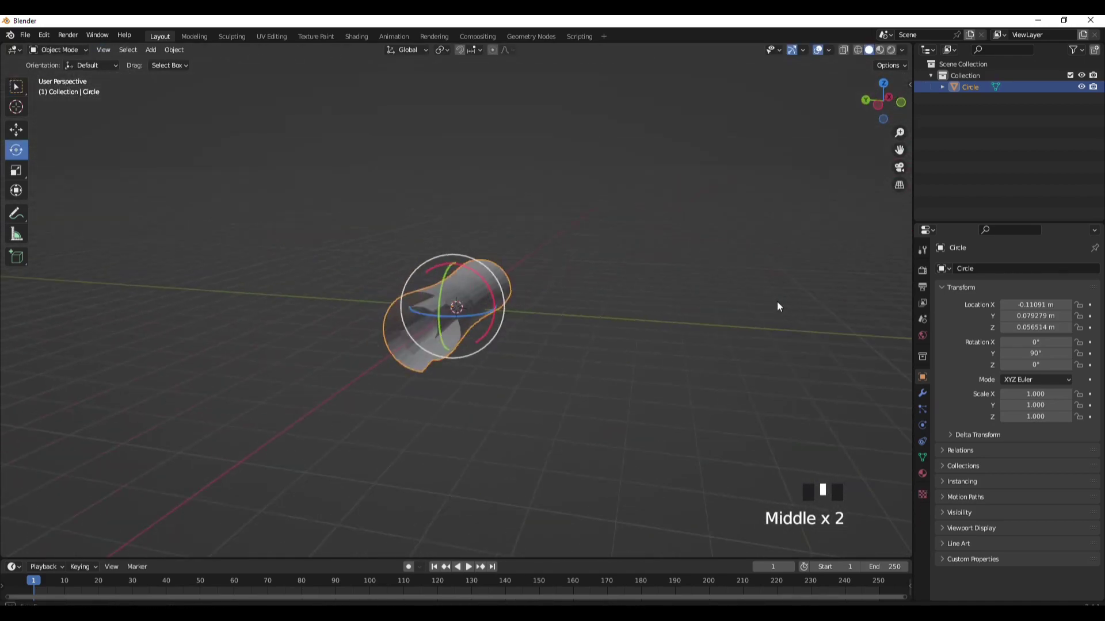
key(Tab)
key(a)
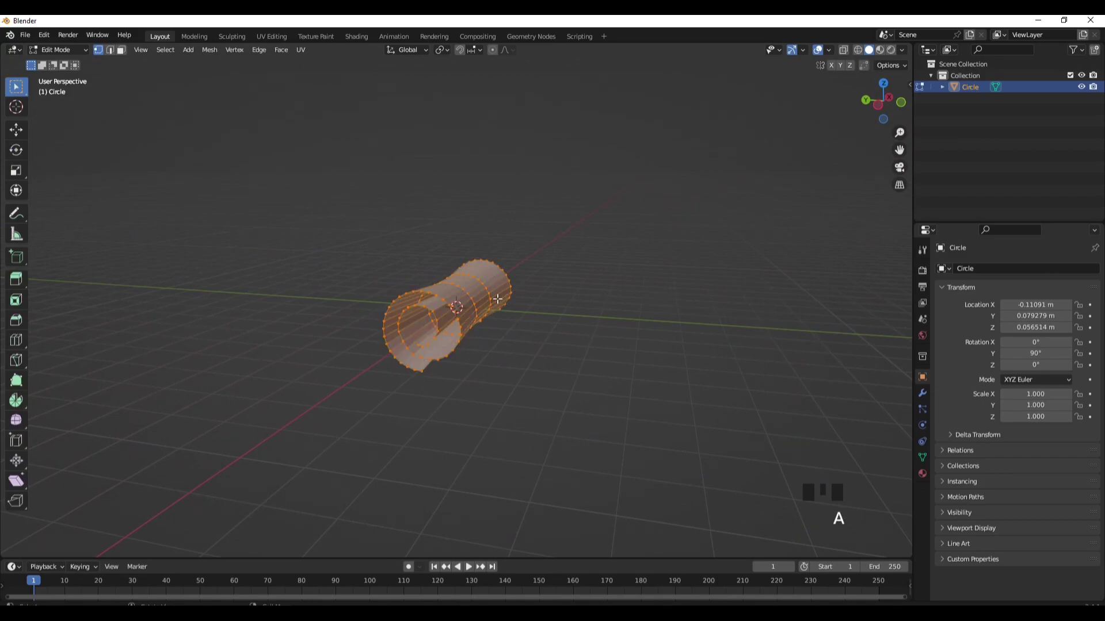
click(25, 287)
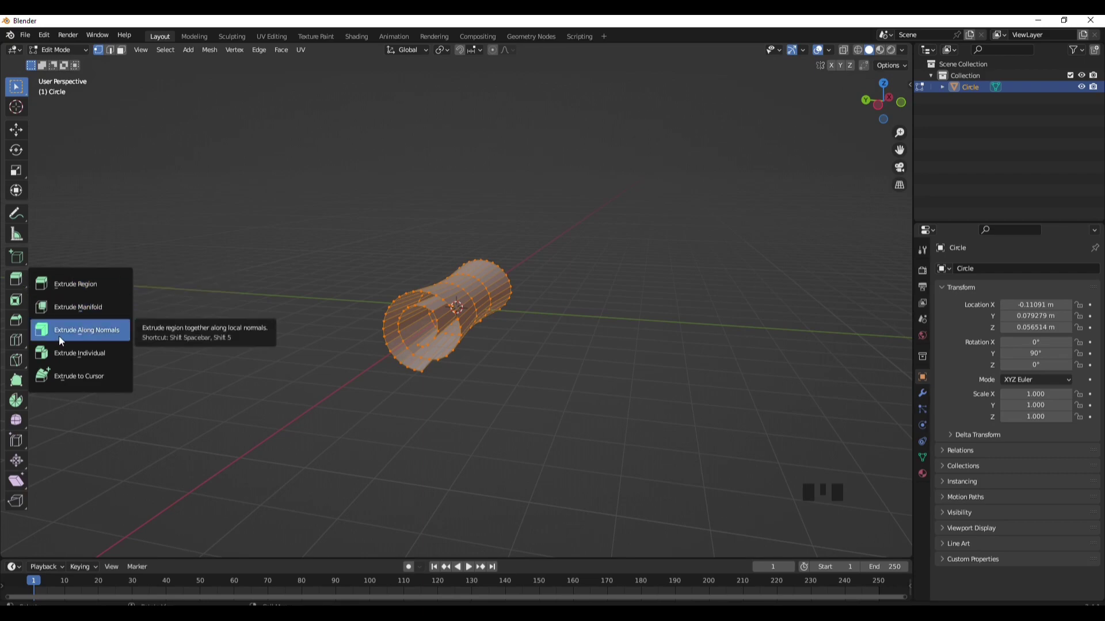
click(96, 330)
drag(504, 318, 486, 311)
key(Tab)
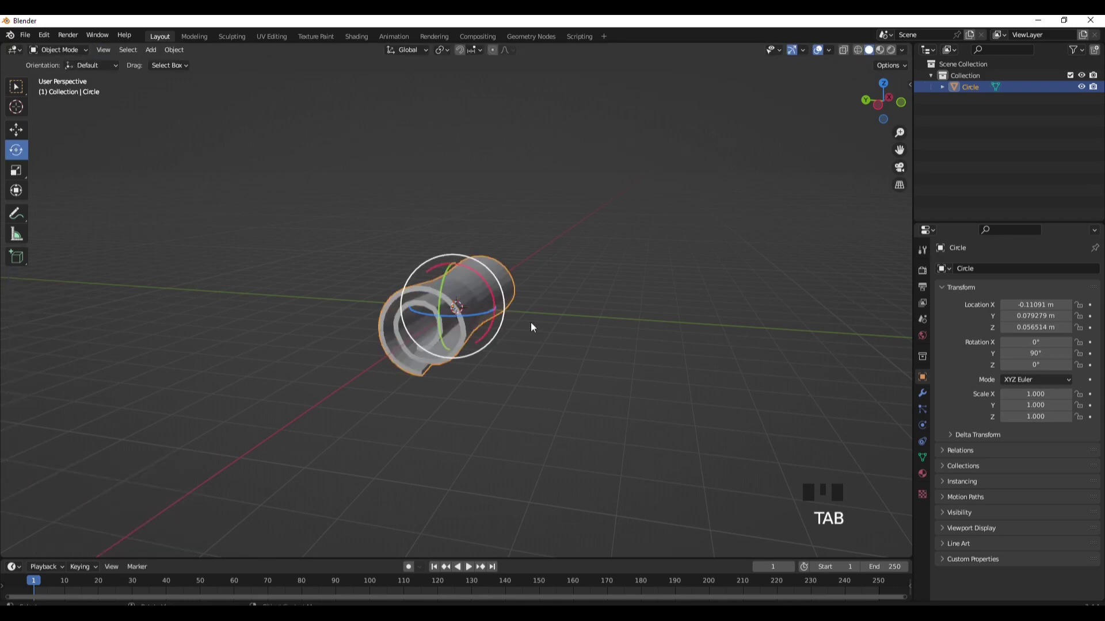
click(587, 325)
Add a mesh cylinder and set its Y rotation to 90° so it lies along the roll.
middle_click(482, 317)
middle_click(482, 318)
middle_click(482, 318)
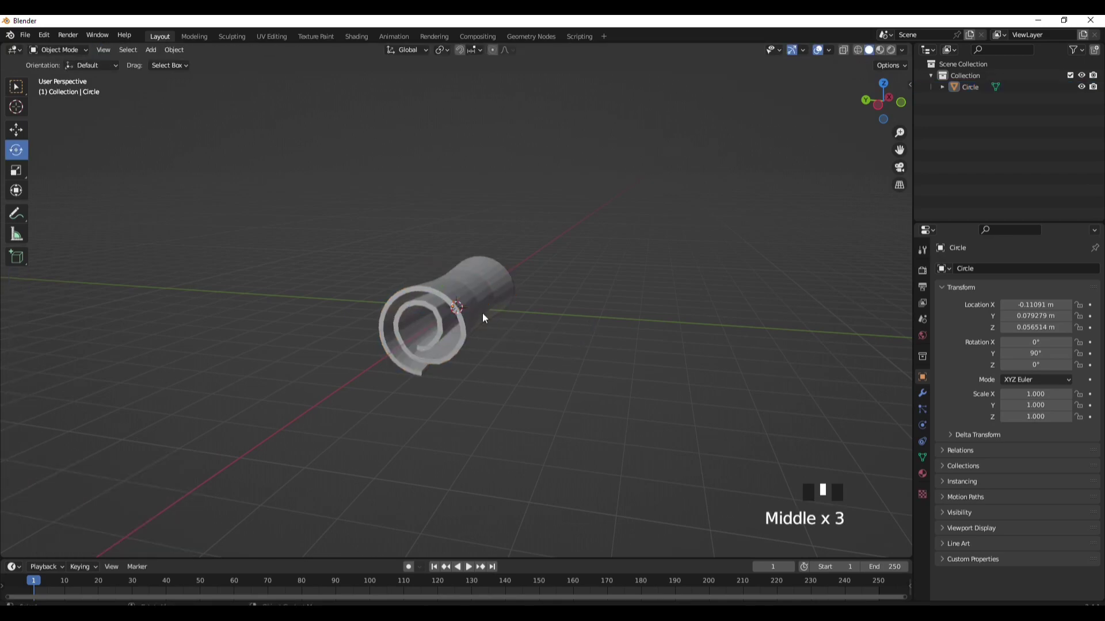
click(450, 280)
drag(475, 275, 627, 360)
click(506, 375)
middle_drag(506, 375, 466, 298)
key(shift+a)
mouse_move(411, 255)
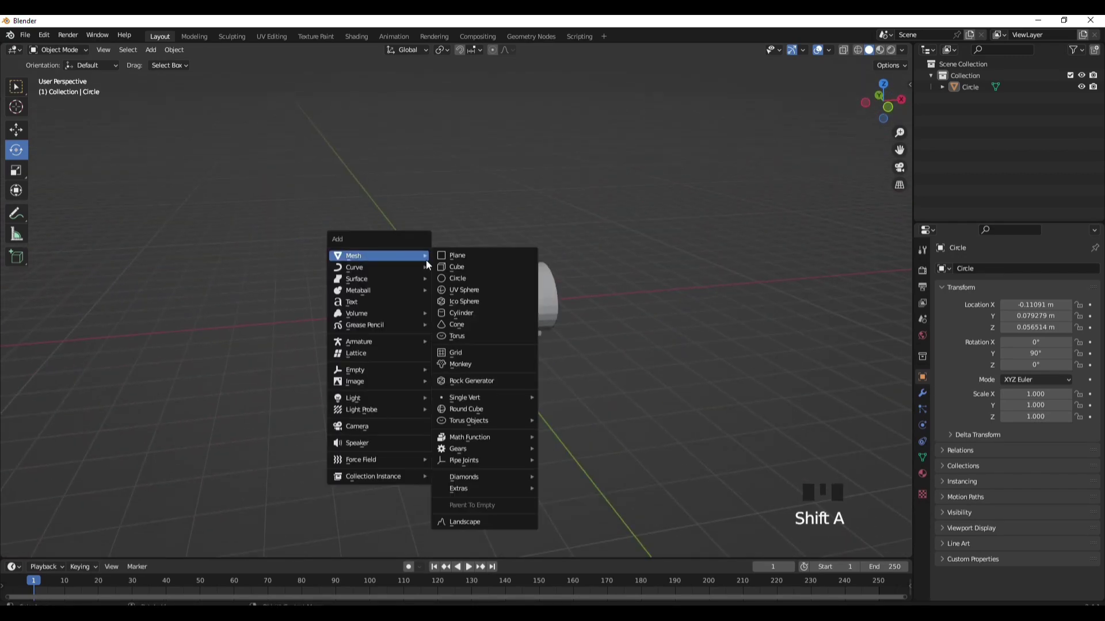
click(455, 314)
drag(467, 267, 486, 270)
double_click(1044, 353)
text(90)
key(Return)
Scale the cylinder to about 1.12 around the roll's middle, and shorten it along X by a factor of about 0.75.
middle_drag(573, 337, 641, 370)
key(s)
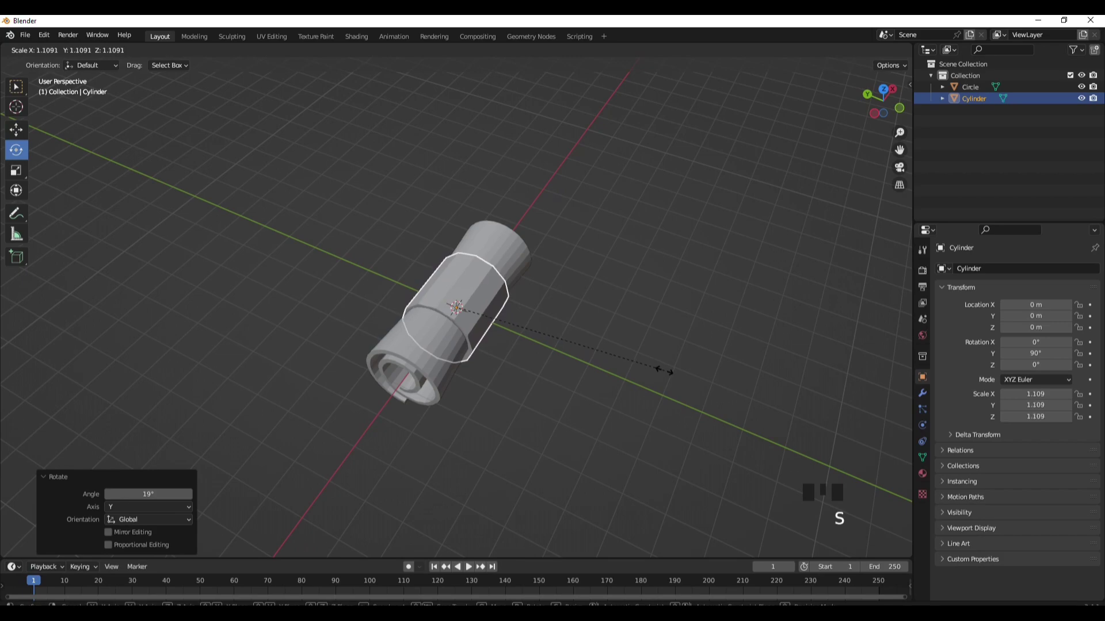
click(667, 371)
scroll(694, 374, up, 2)
scroll(568, 271, down, 2)
middle_drag(568, 272, 520, 224)
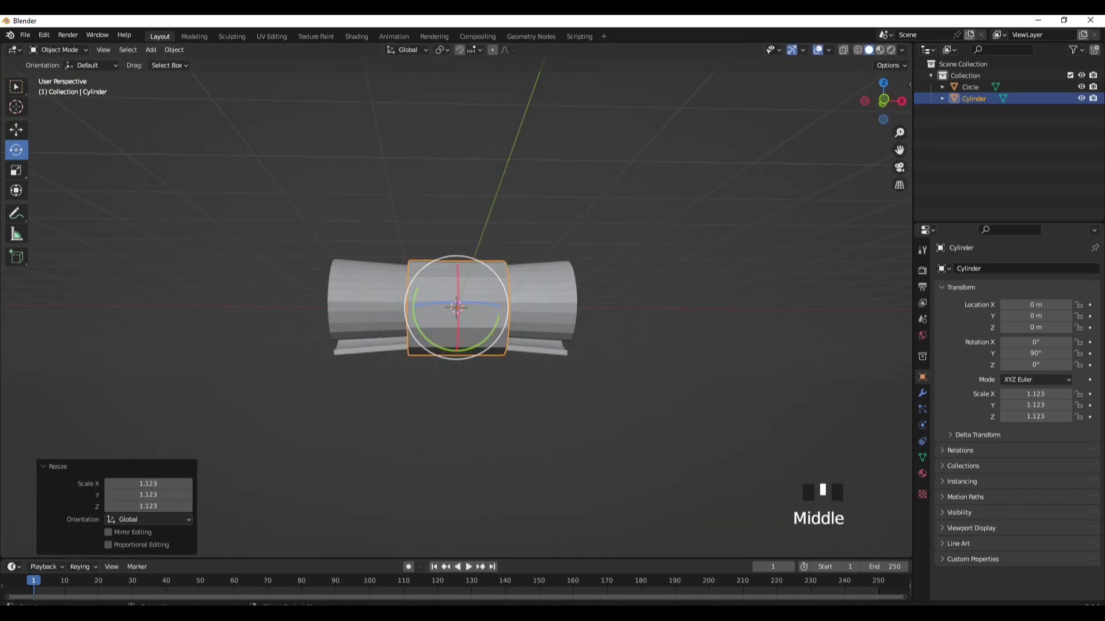
click(15, 171)
drag(506, 303, 492, 307)
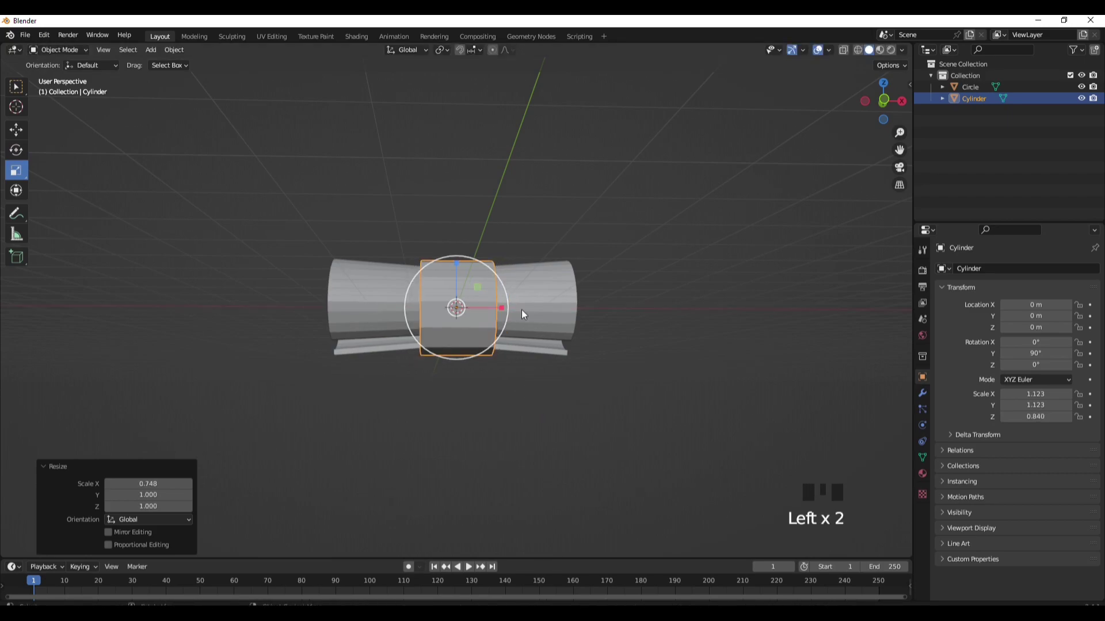
Apply smooth shading to the cylinder band and to the roll.
middle_drag(581, 401, 509, 325)
right_click(465, 227)
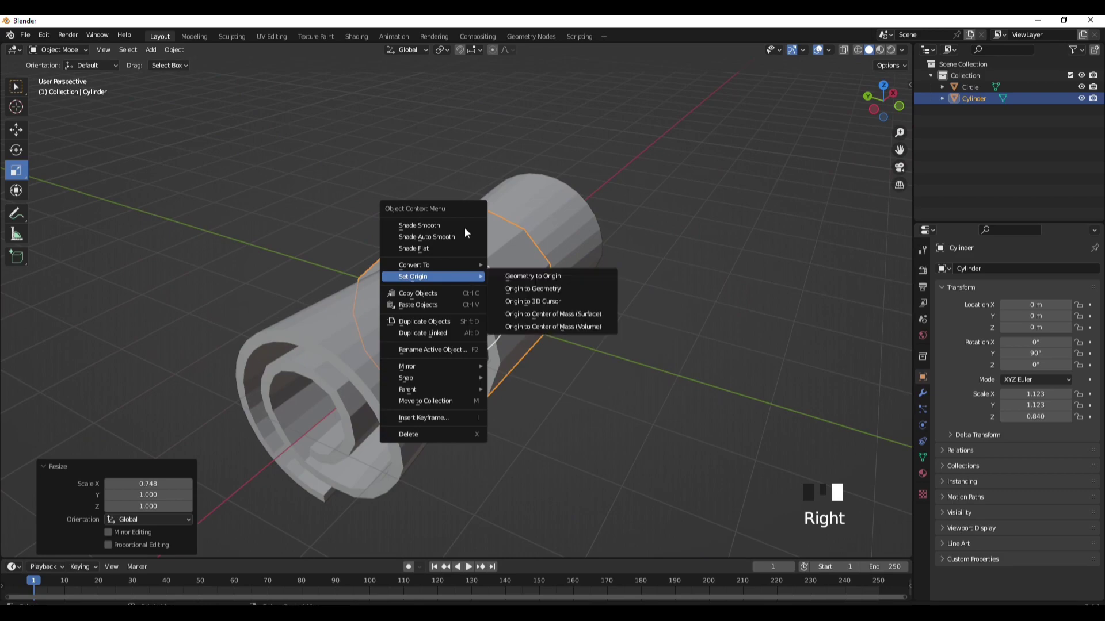
click(463, 226)
click(726, 154)
scroll(677, 175, up, 3)
scroll(397, 279, down, 2)
click(370, 316)
right_click(368, 313)
click(369, 313)
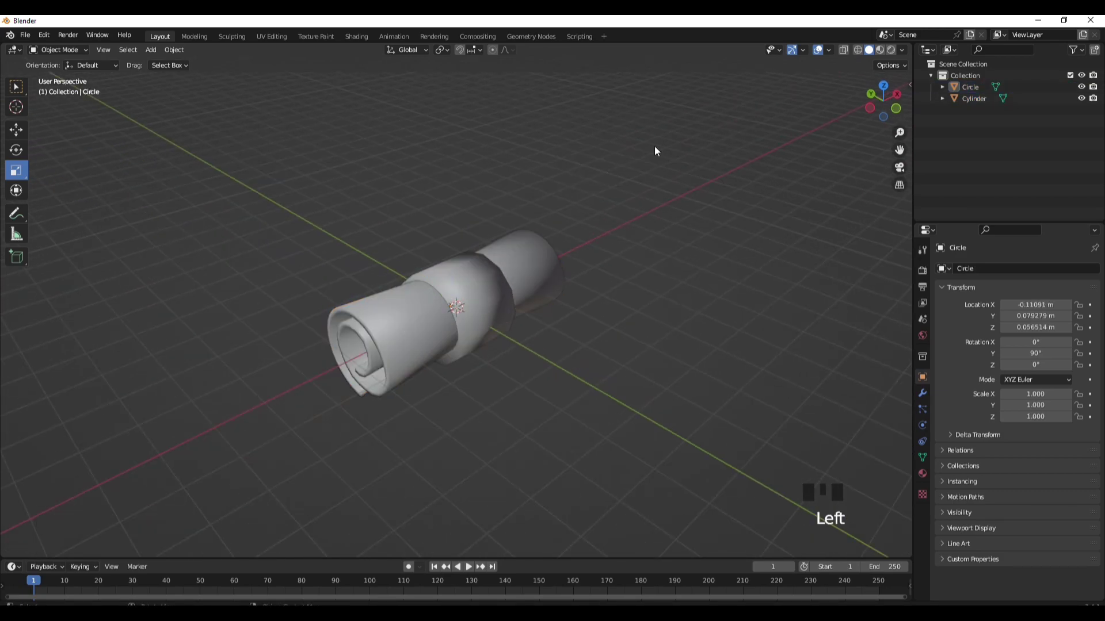
scroll(662, 153, down, 1)
scroll(697, 183, up, 1)
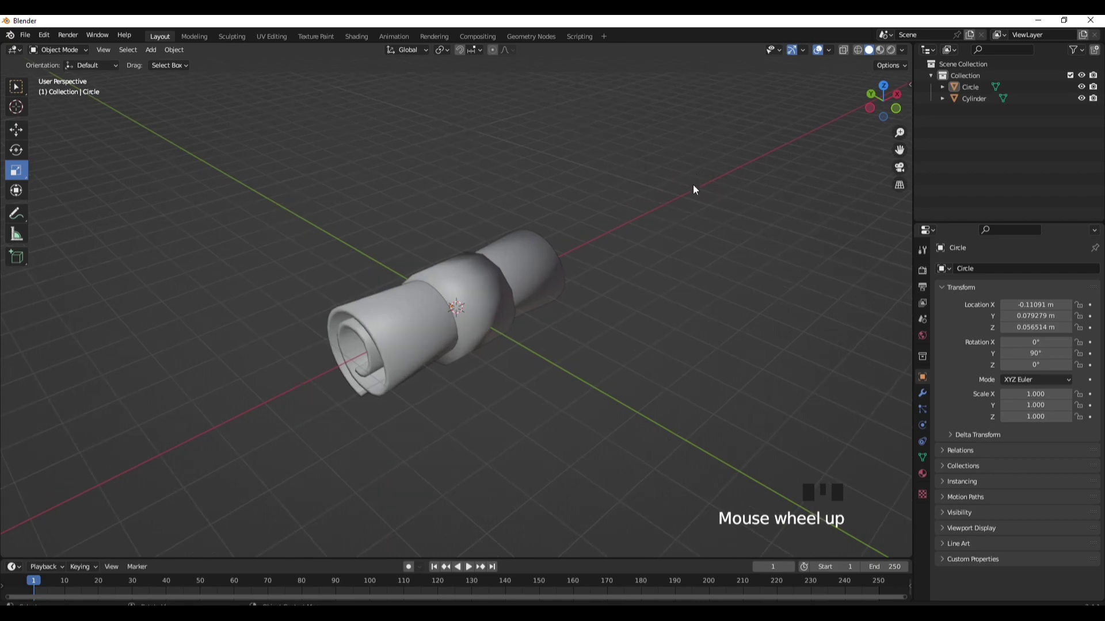
Add a mesh circle with 25 vertices and raise it about 1.35 m along Z.
middle_drag(571, 207, 562, 197)
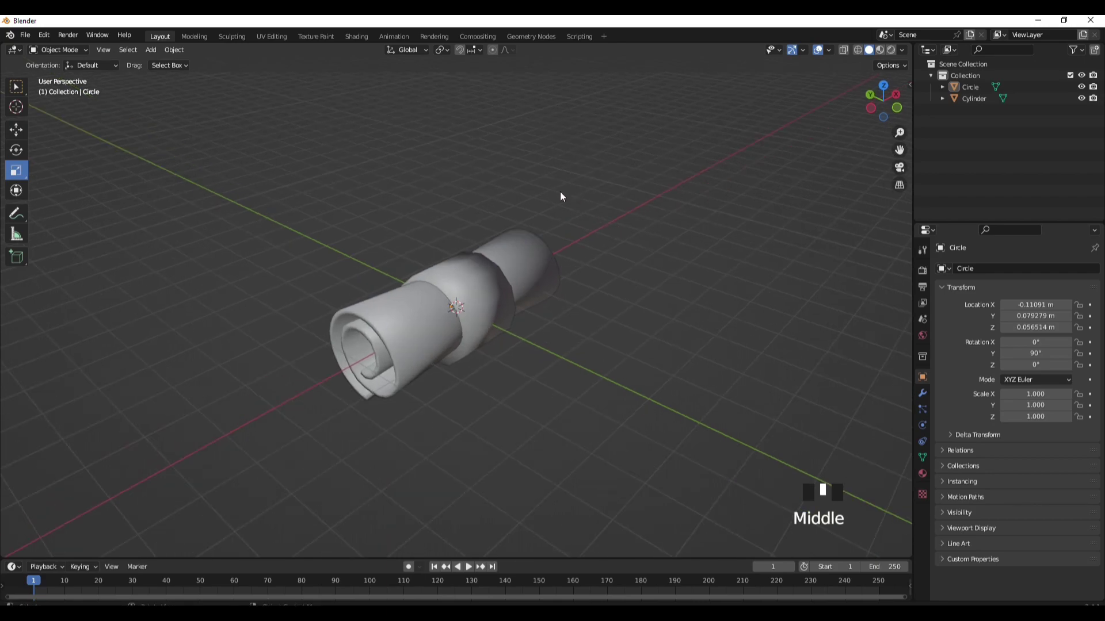
key(shift+a)
mouse_move(388, 216)
click(433, 241)
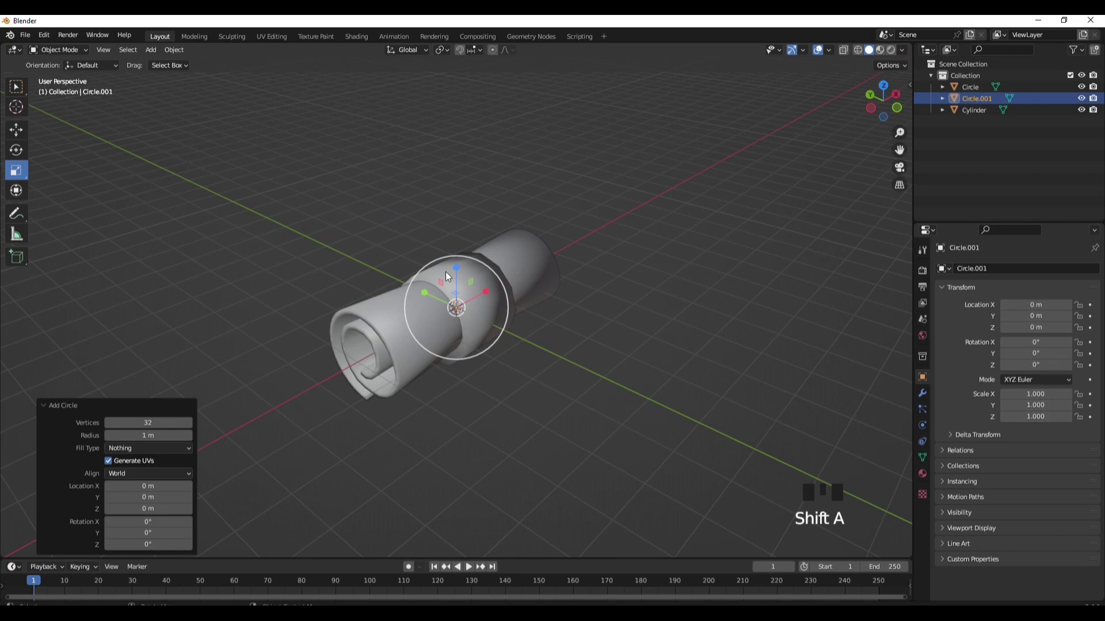
click(158, 422)
text(2)
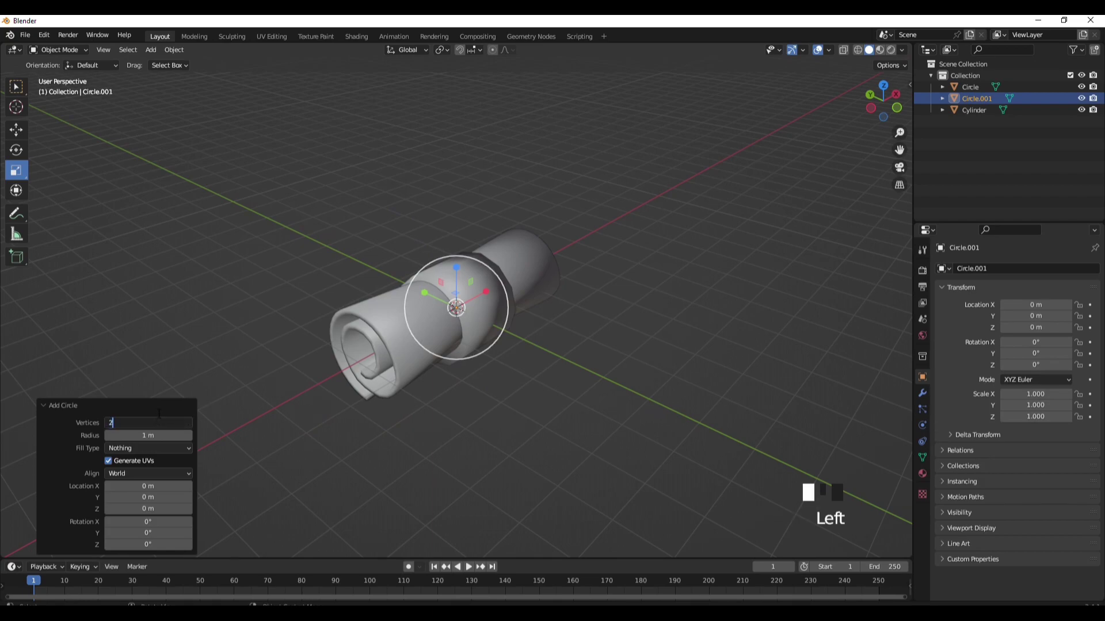
text(5)
key(Return)
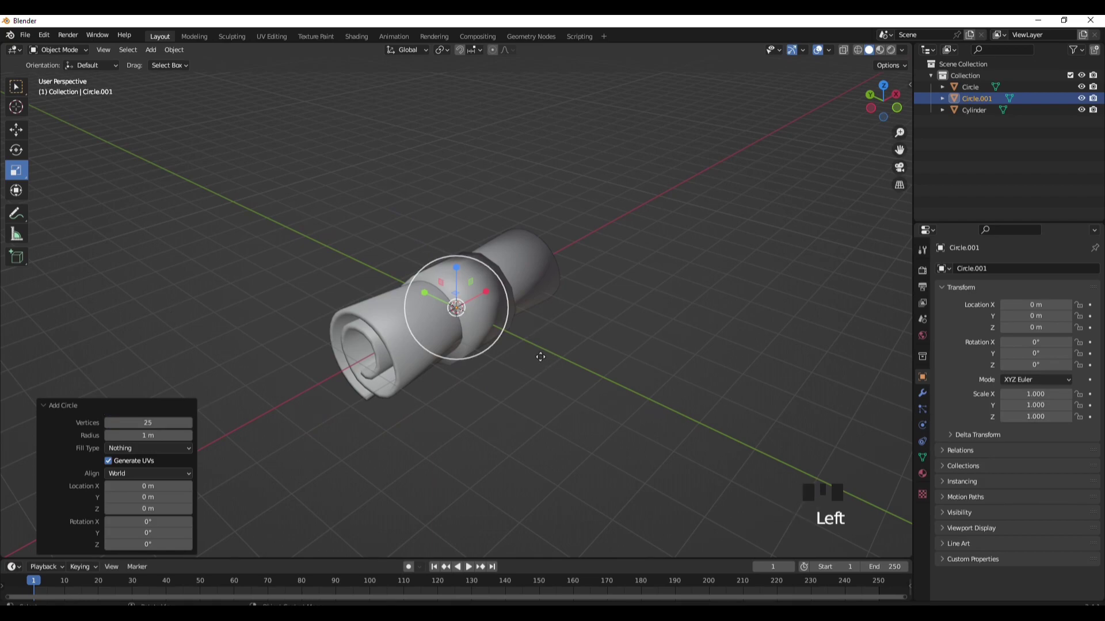
key(g)
key(z)
click(537, 305)
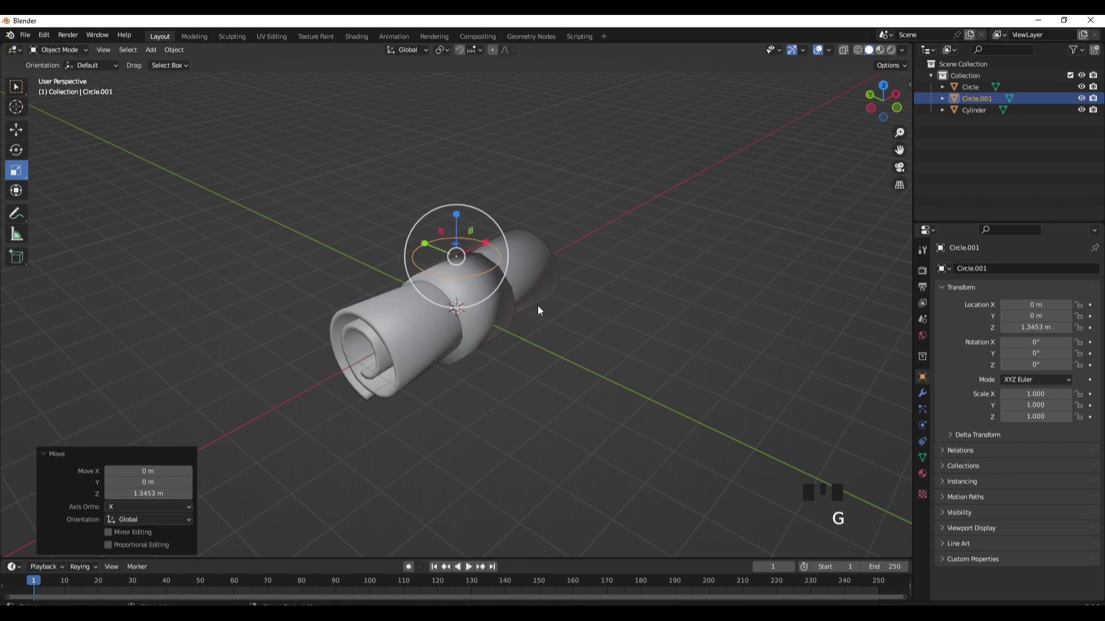
From the left view, tilt the circle about 28.4° around X and shrink it beside the band to a scale of about 0.447.
scroll(539, 305, up, 3)
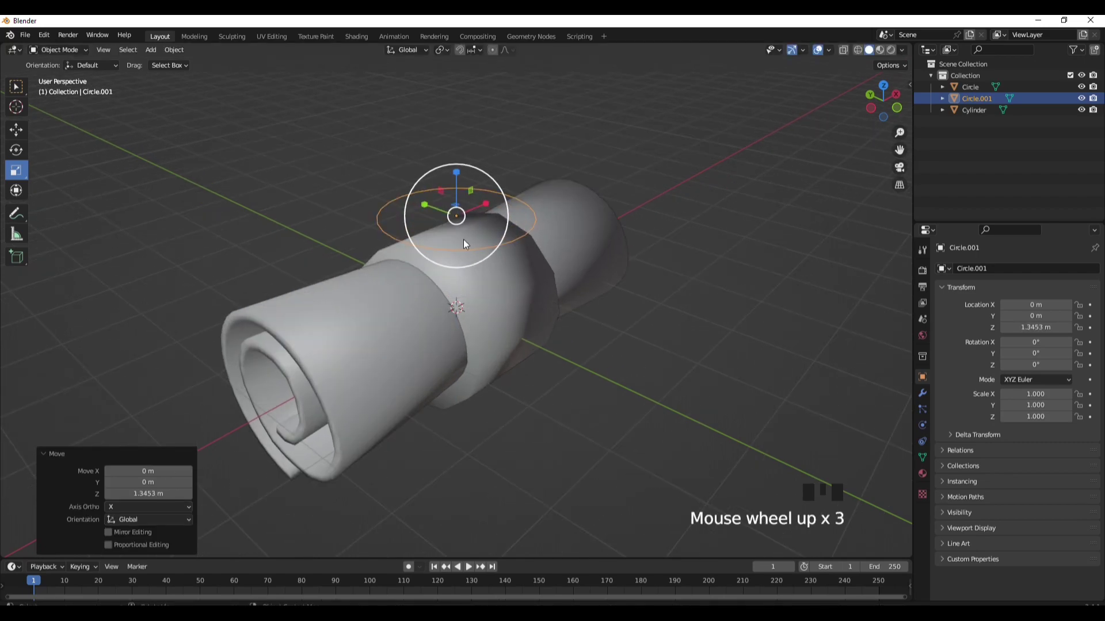
click(870, 109)
key(r)
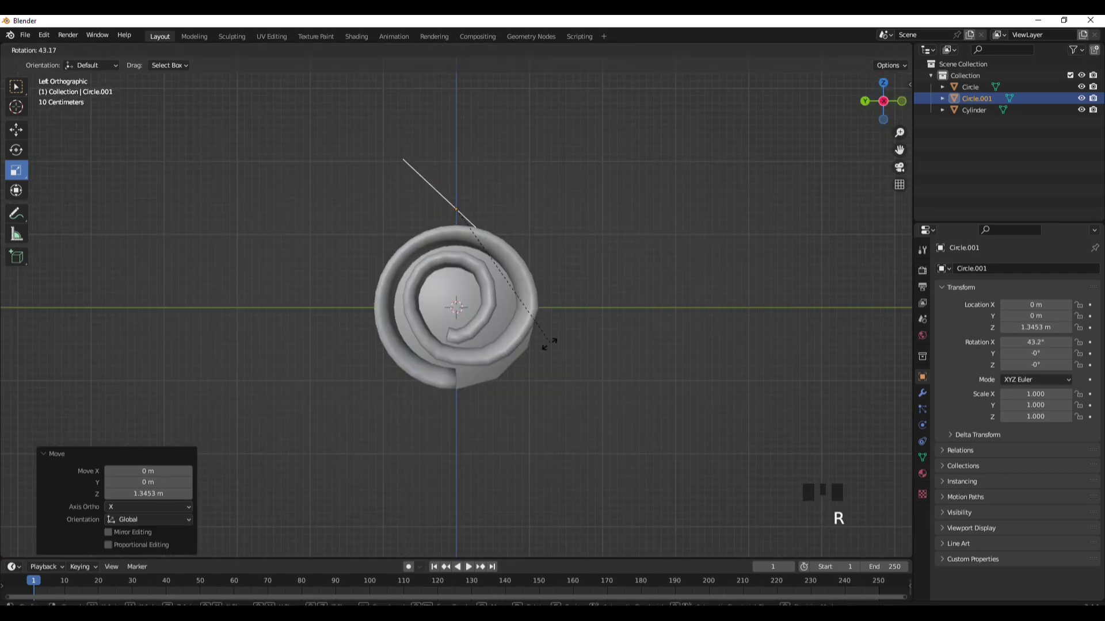
click(572, 330)
key(g)
key(s)
click(861, 136)
middle_drag(861, 136, 570, 299)
key(s)
click(613, 352)
Position the circle on the band's surface at about Y -0.586 m and Z 0.883 m.
middle_drag(613, 353, 737, 289)
key(g)
middle_click(731, 305)
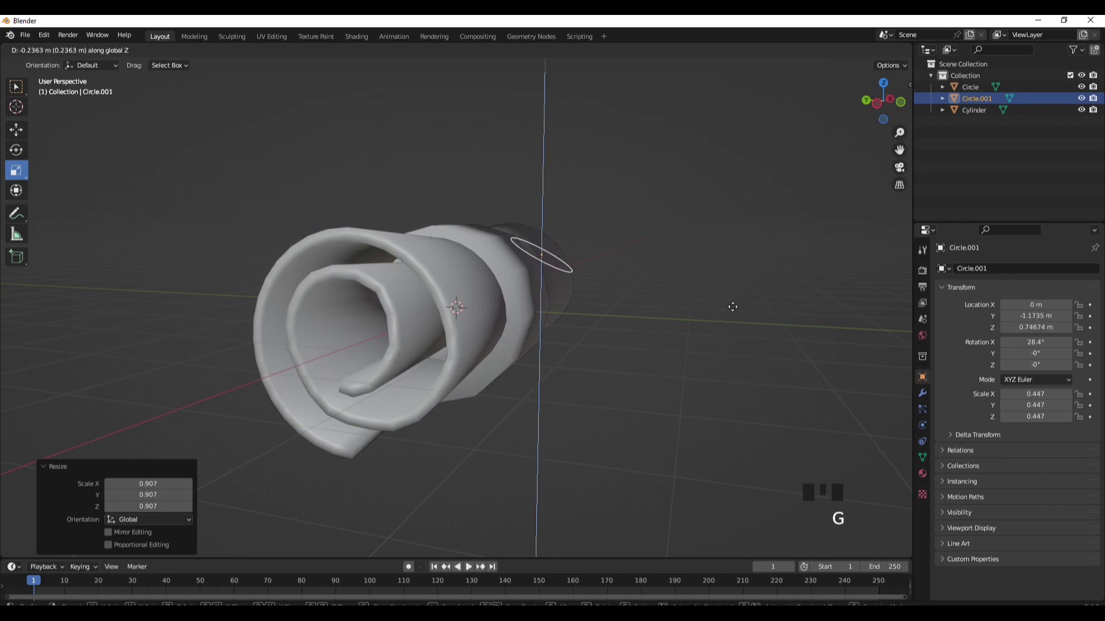
click(690, 293)
key(g)
middle_click(687, 290)
click(689, 285)
key(g)
middle_drag(690, 282, 691, 275)
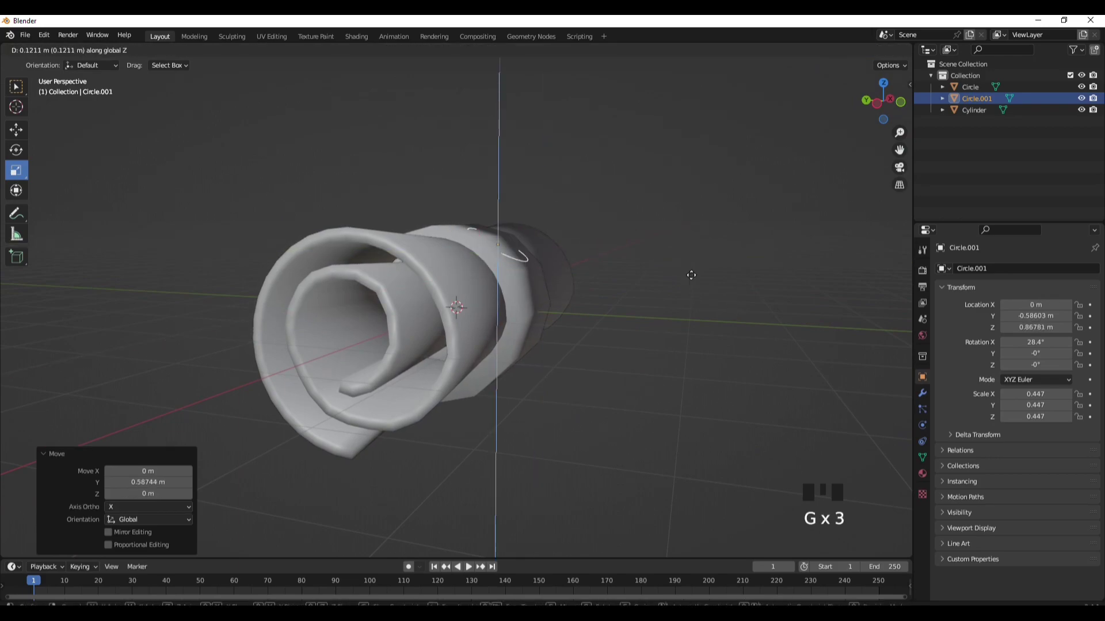
click(691, 274)
Extrude the whole circle outward a short distance and fill the new end with a face to form a disc.
key(Tab)
key(a)
key(e)
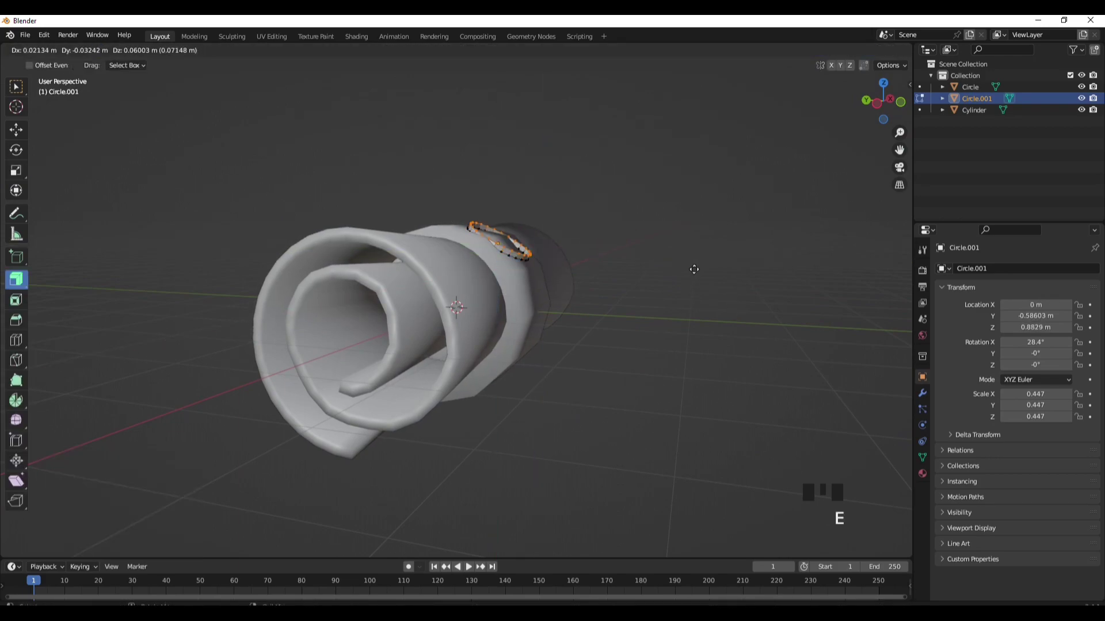
key(z)
click(698, 264)
key(f)
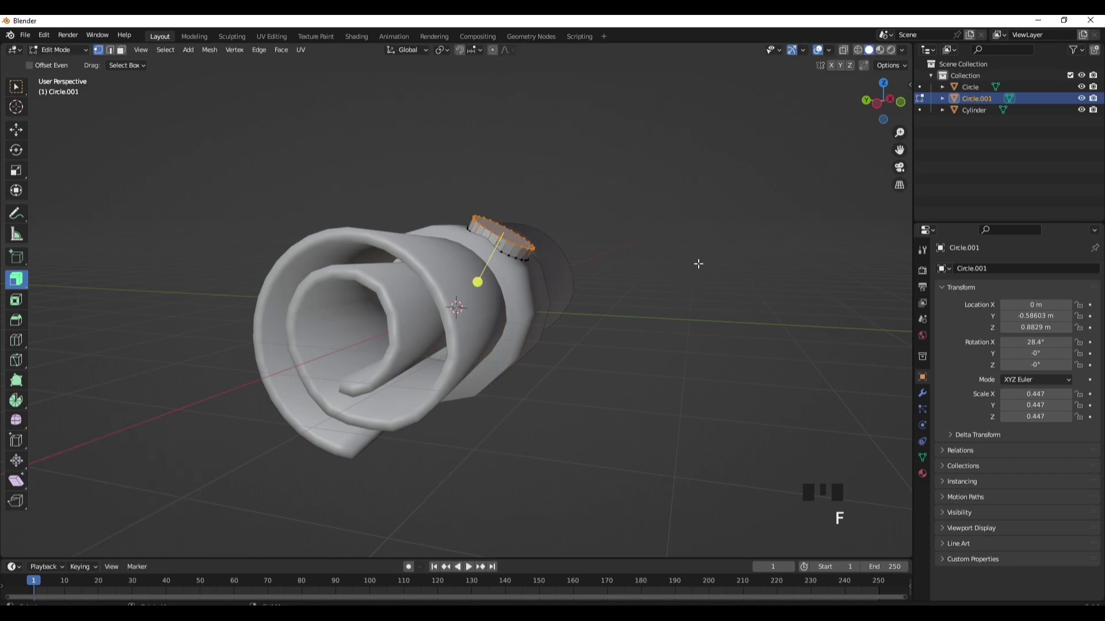
key(Tab)
Lower the disc about 0.076 m along Z to seat it in the band.
key(g)
key(z)
click(695, 270)
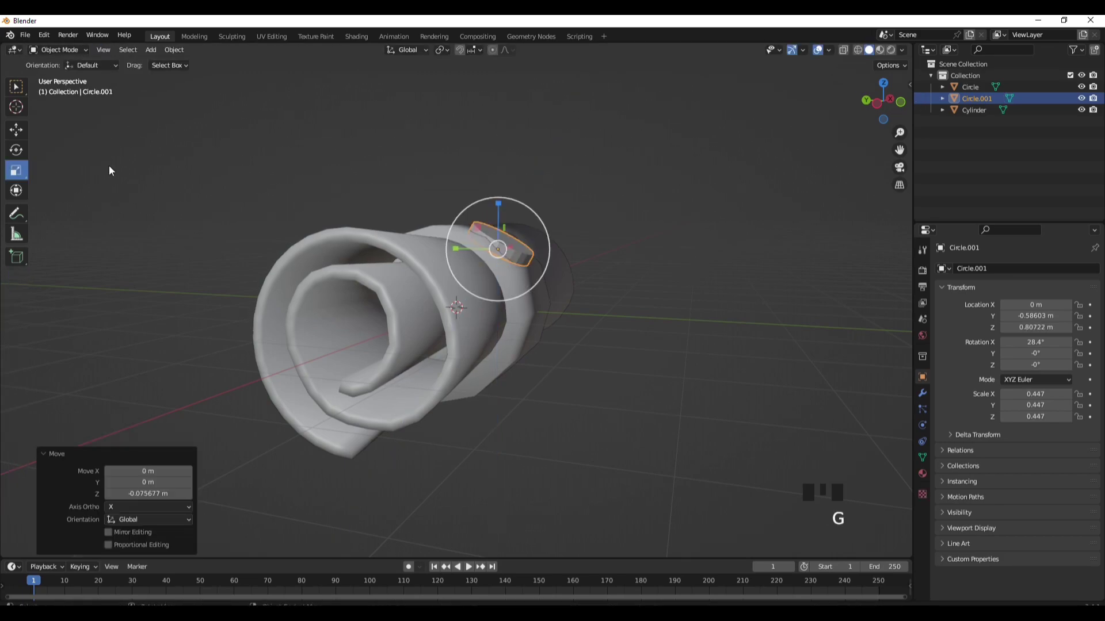
Tilt the disc to an X rotation of about 36.7°, shade it smooth and deselect it.
click(23, 148)
drag(535, 232, 537, 240)
right_click(537, 240)
click(591, 168)
Add a mesh plane, move it beside the roll to about Y -2.4 m, and scale it down to about 0.297.
middle_drag(592, 167, 559, 214)
key(shift+a)
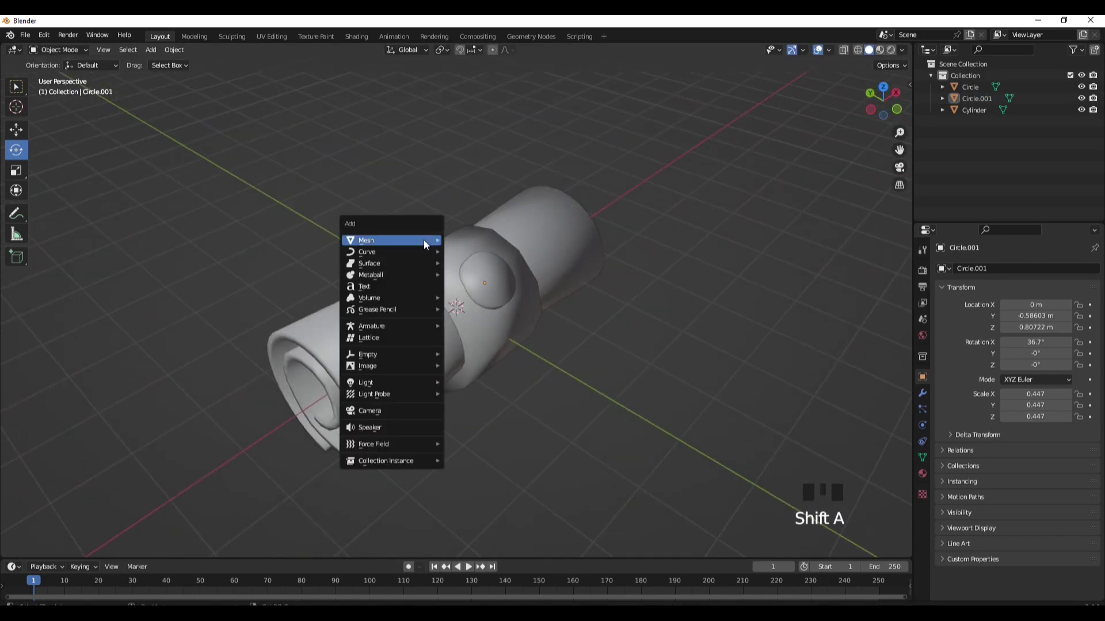
click(471, 239)
key(g)
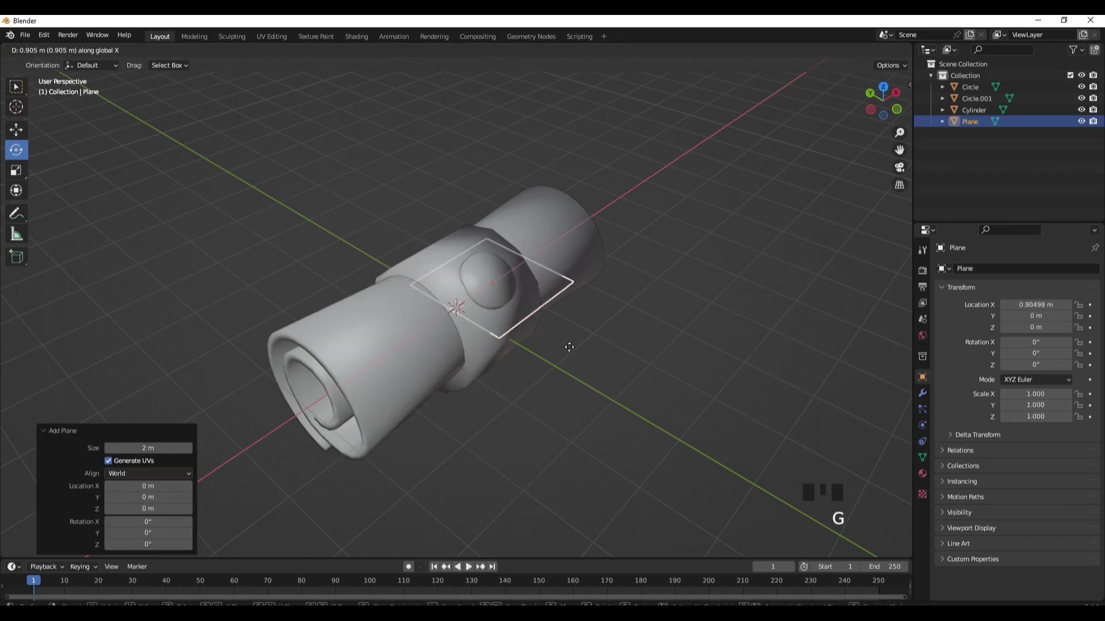
click(643, 395)
key(s)
click(646, 390)
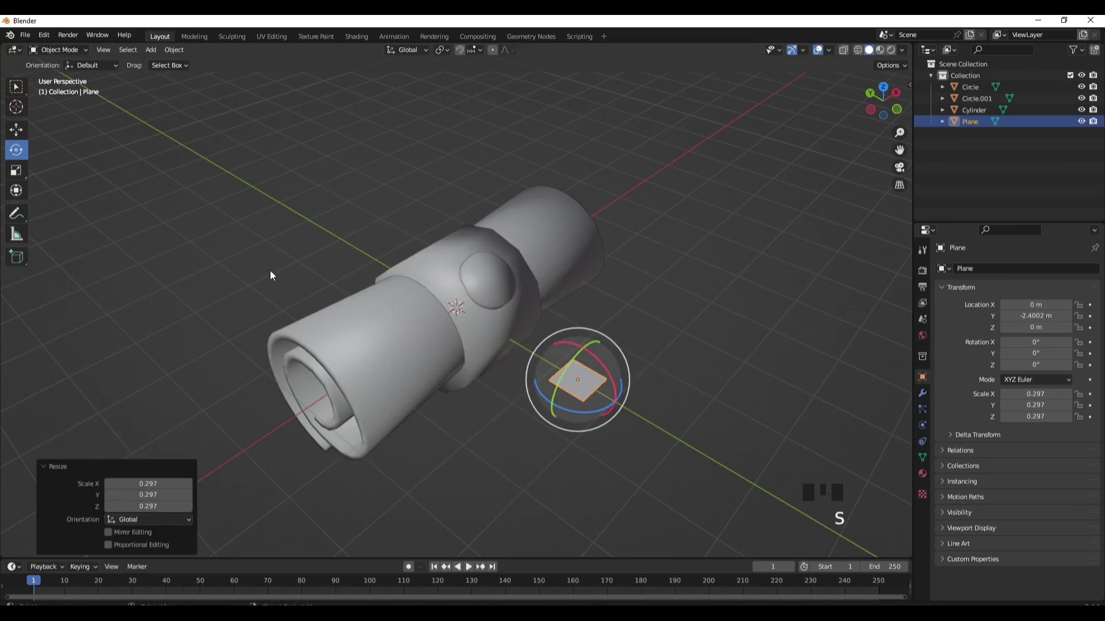
In Edit Mode, select the plane's edge nearest the roll and raise it along Z to slope the plane.
click(18, 171)
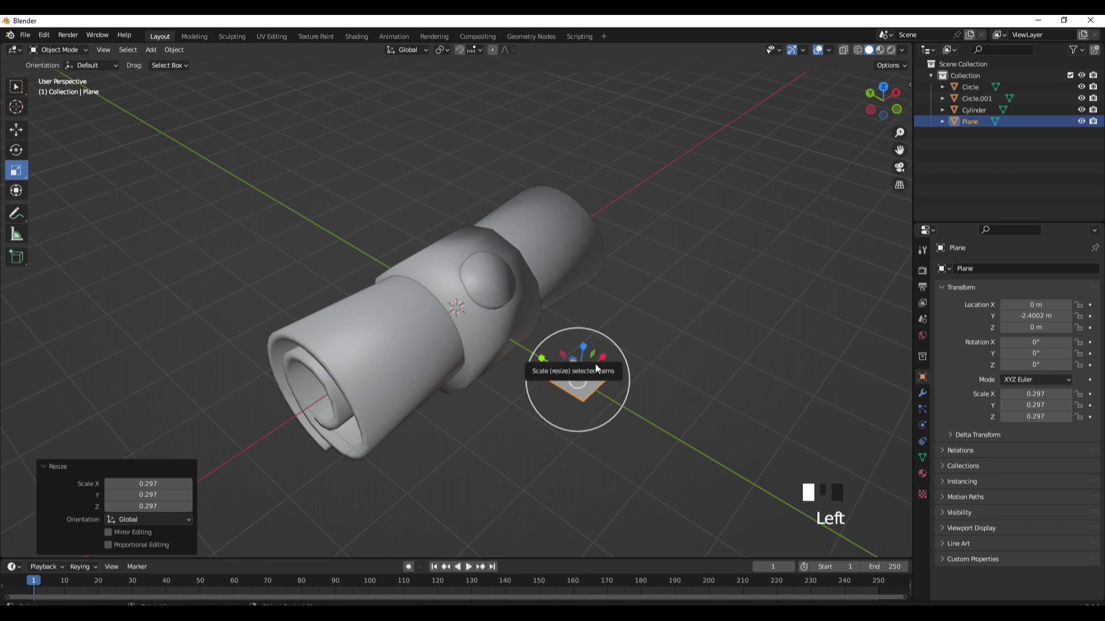
middle_drag(543, 360, 671, 320)
key(Tab)
middle_drag(637, 363, 567, 312)
drag(561, 287, 595, 351)
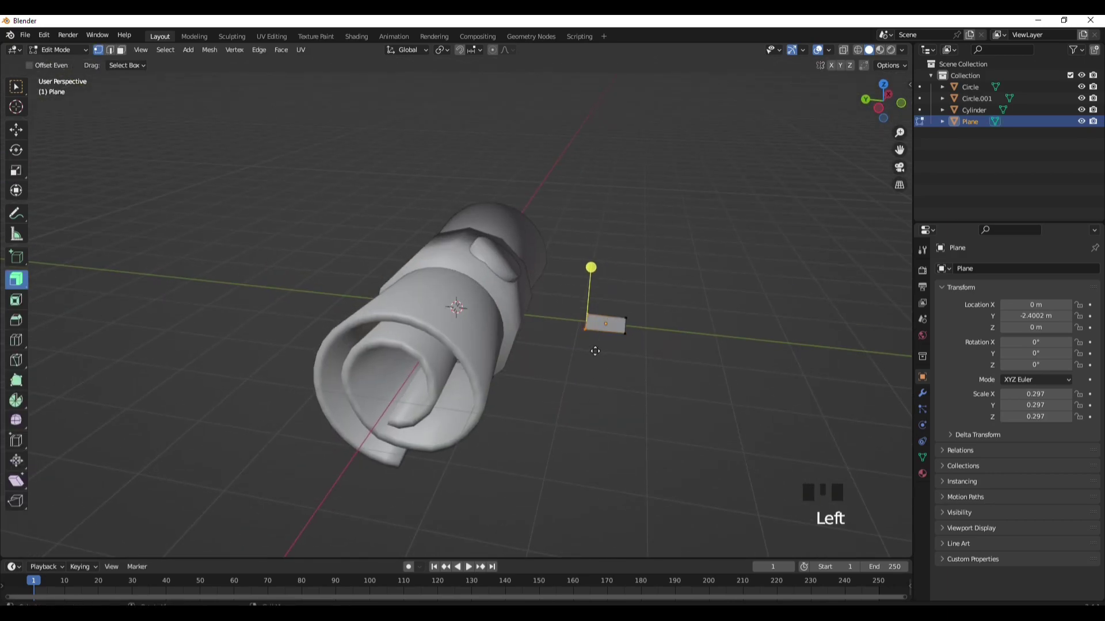
key(g)
key(z)
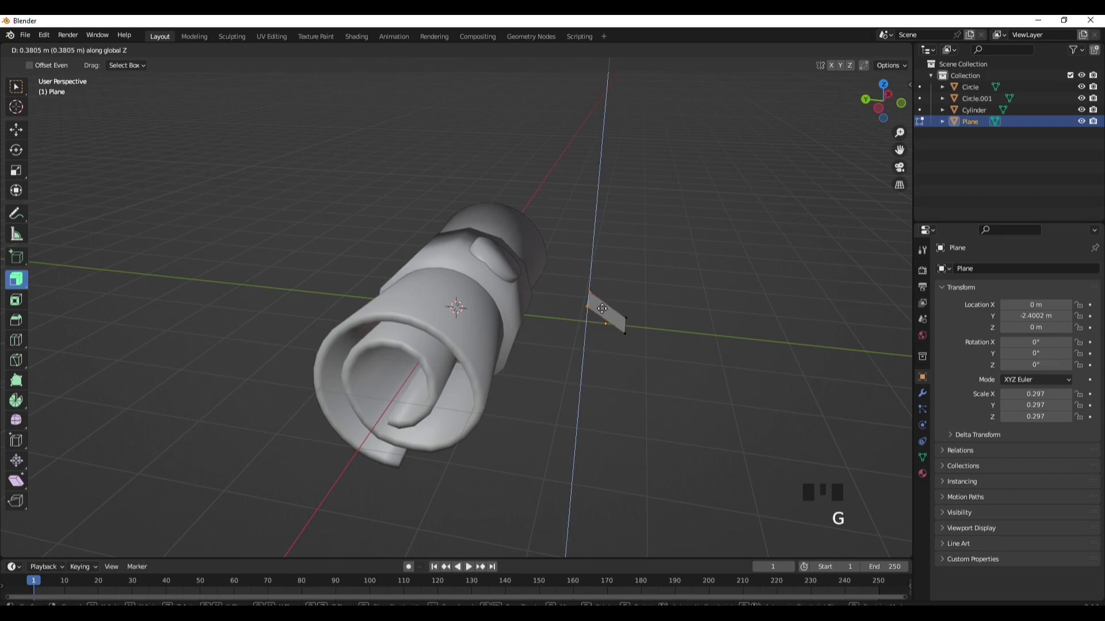
click(607, 299)
Add three evenly spaced loop cuts across the sloped plane and move them about 0.12 m down and inward to curve it.
click(603, 296)
right_click(603, 295)
key(g)
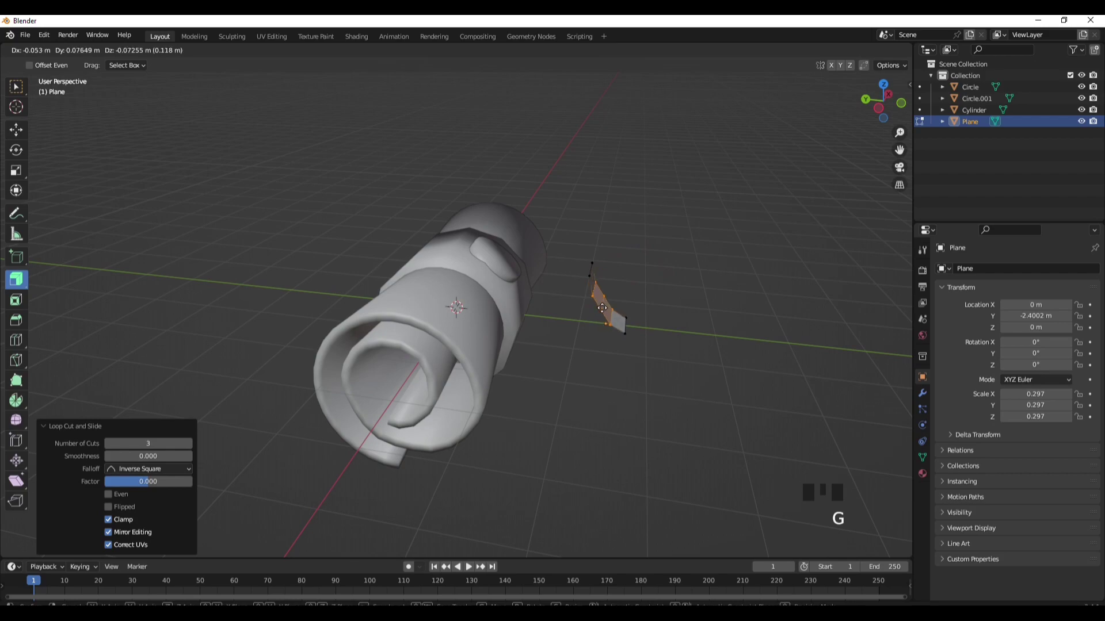
click(603, 308)
Extrude the strip's lower end edge twice, by about Y -0.25, Z -0.13 m and about Y -0.34, Z -0.24 m.
drag(640, 352, 641, 351)
key(e)
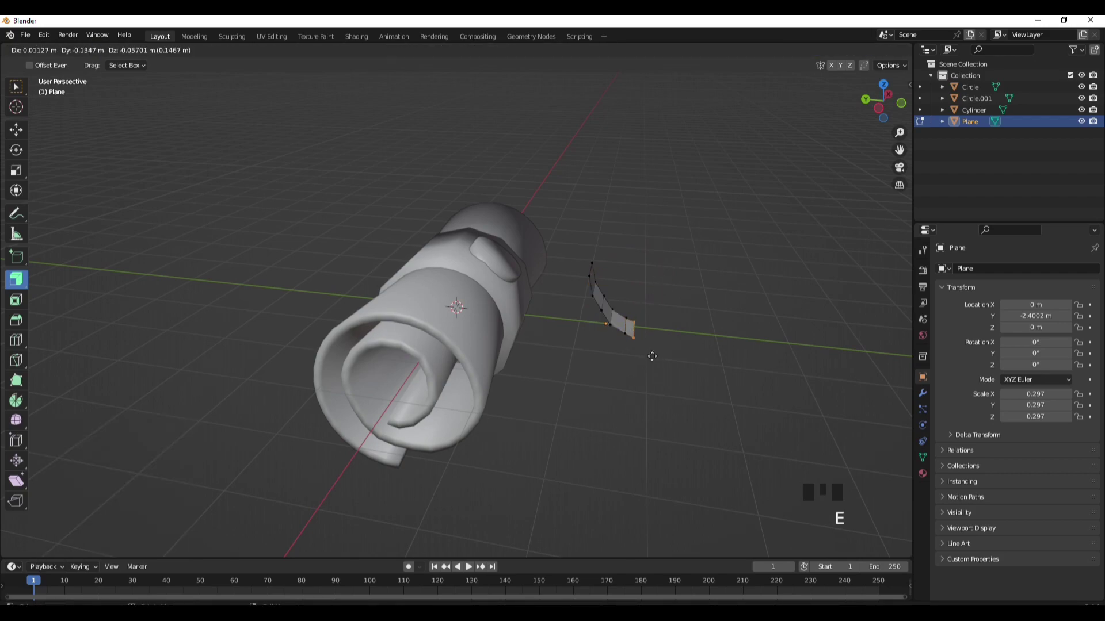
click(658, 361)
key(e)
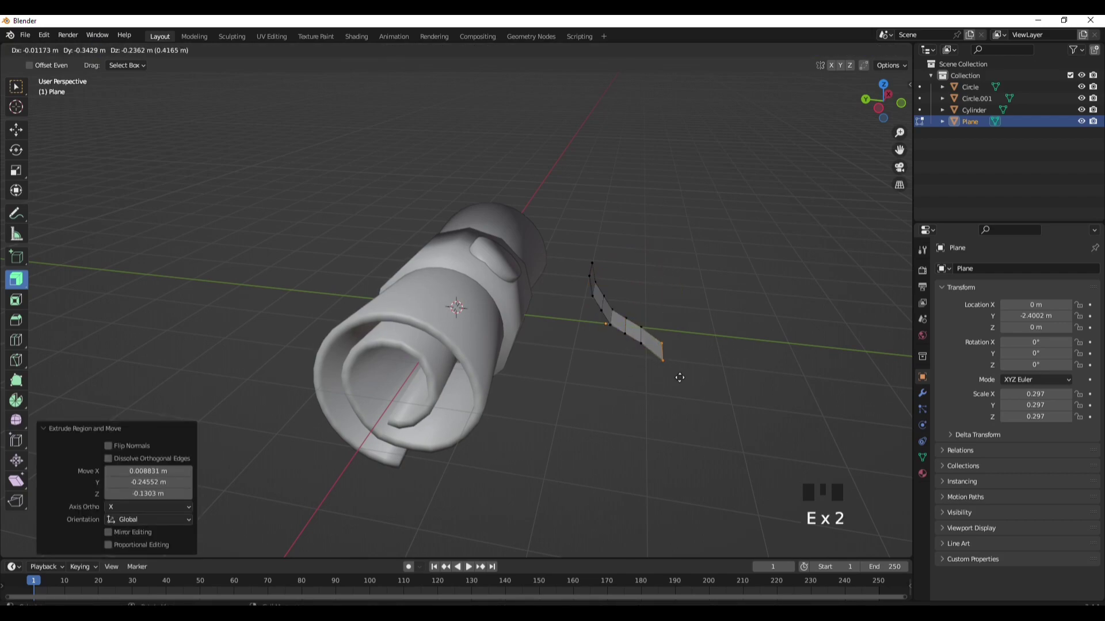
click(680, 378)
Add a centred lengthwise loop cut to the strip and move its end's middle vertex inward about 0.18 m along Y and up along Z.
middle_drag(666, 359, 548, 410)
click(560, 418)
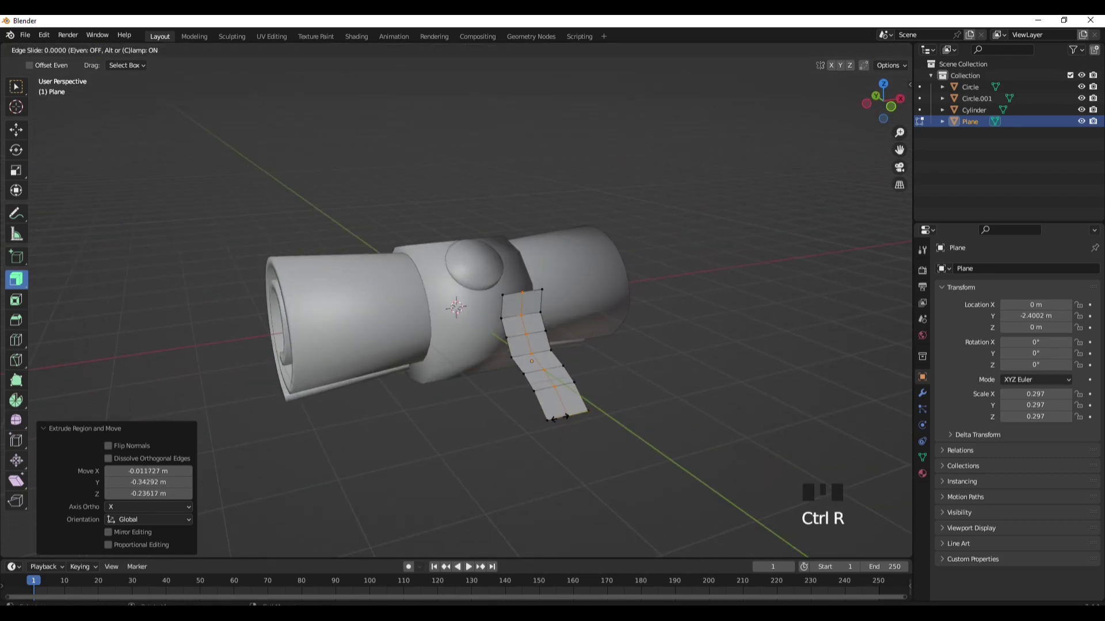
click(565, 424)
key(g)
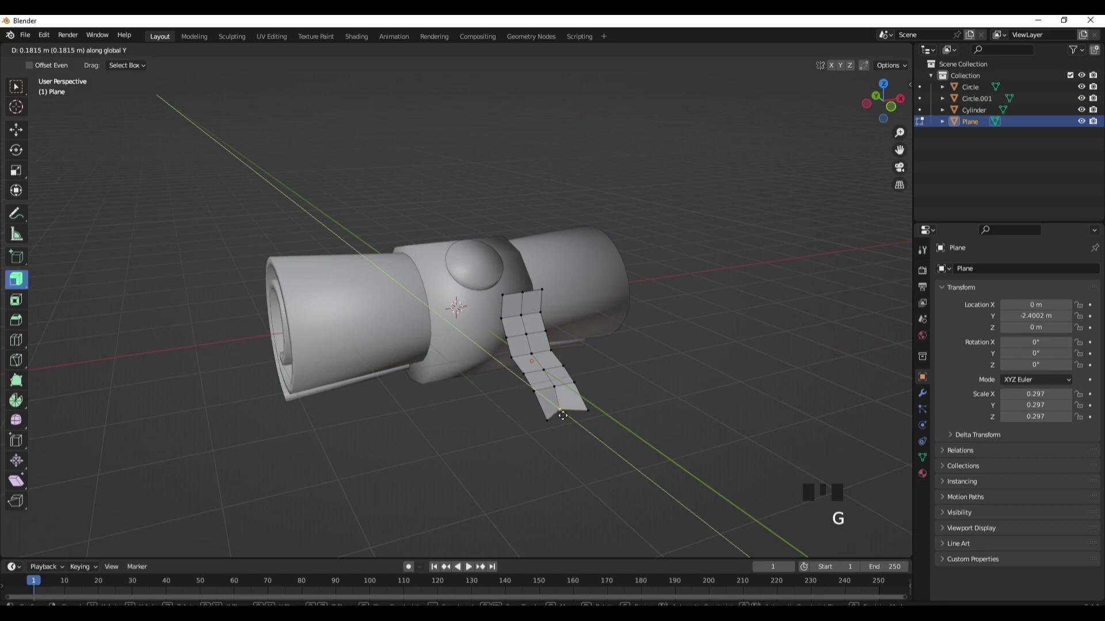
click(564, 417)
key(g)
key(z)
click(565, 406)
Select the whole strip's mesh and extrude it about 0.06 m along its normals to give it thickness.
key(Tab)
middle_drag(568, 404, 612, 389)
key(a)
click(655, 327)
key(Tab)
key(a)
key(e)
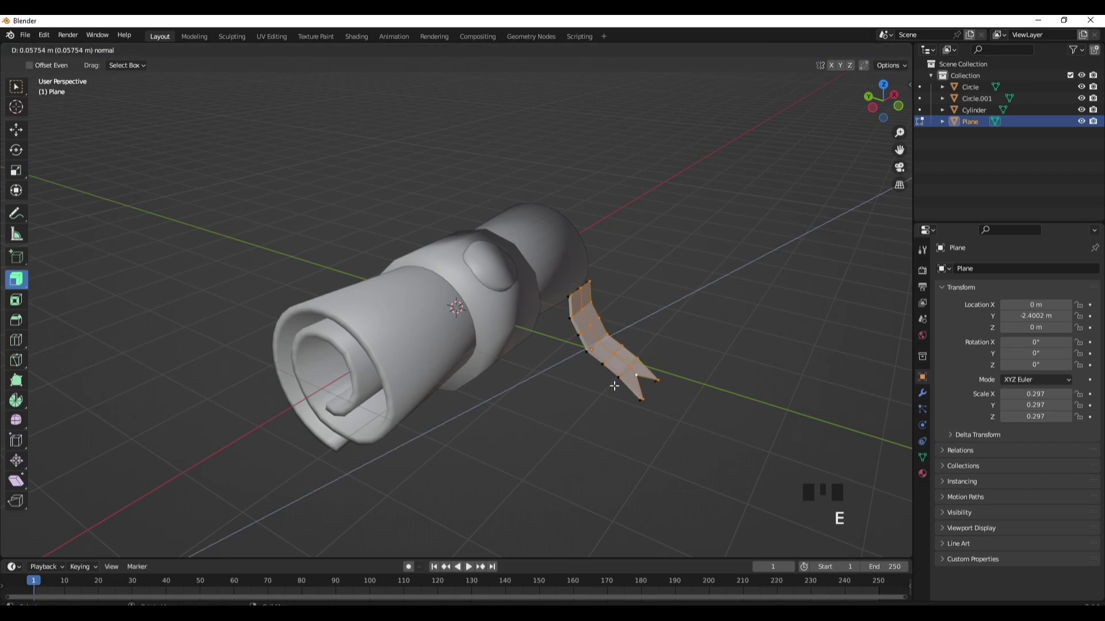
click(615, 387)
key(Tab)
Move the ribbon about 1.12 m along Y and -0.24 m along Z so it rests against the scroll's side.
middle_drag(620, 377, 667, 345)
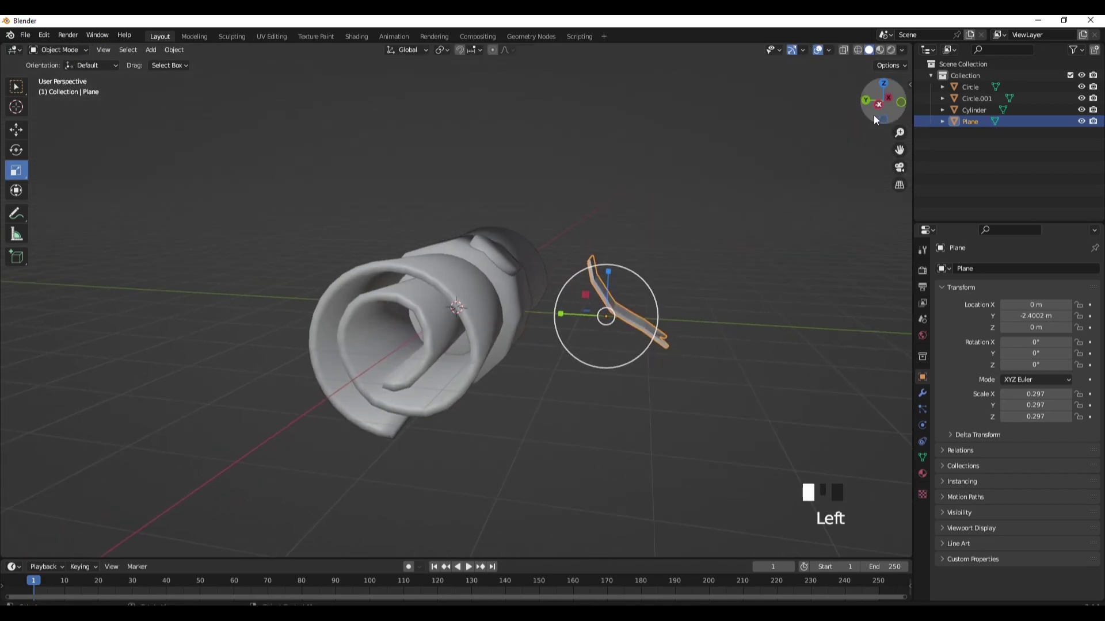
click(874, 115)
key(g)
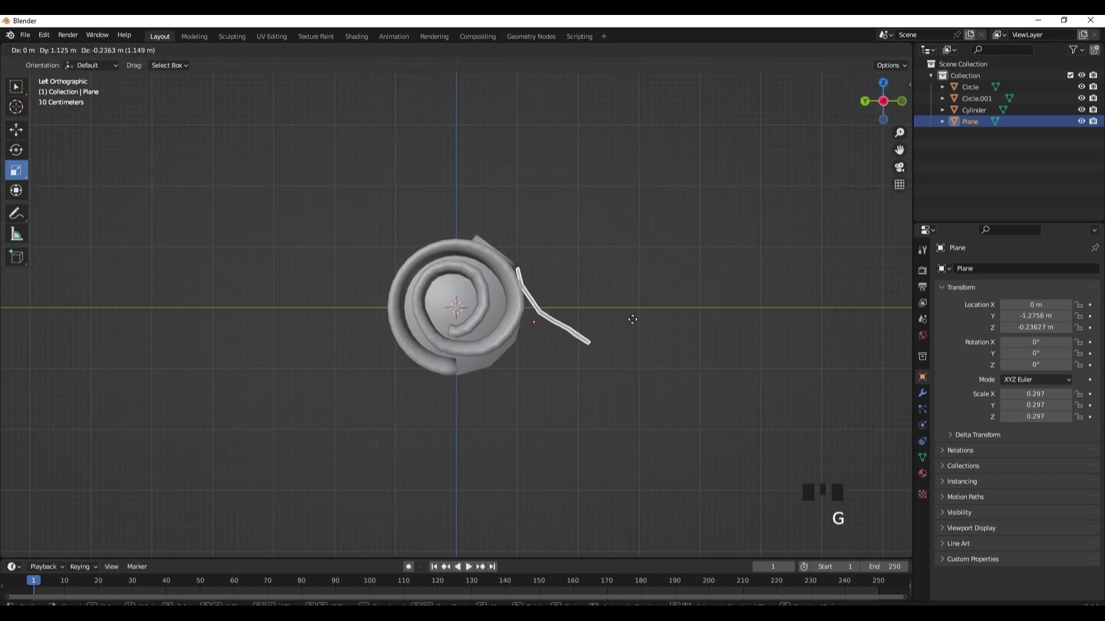
click(633, 320)
In Edit Mode, select the vertices of the ribbon's upper end edge.
middle_drag(683, 229, 675, 292)
scroll(675, 292, up, 3)
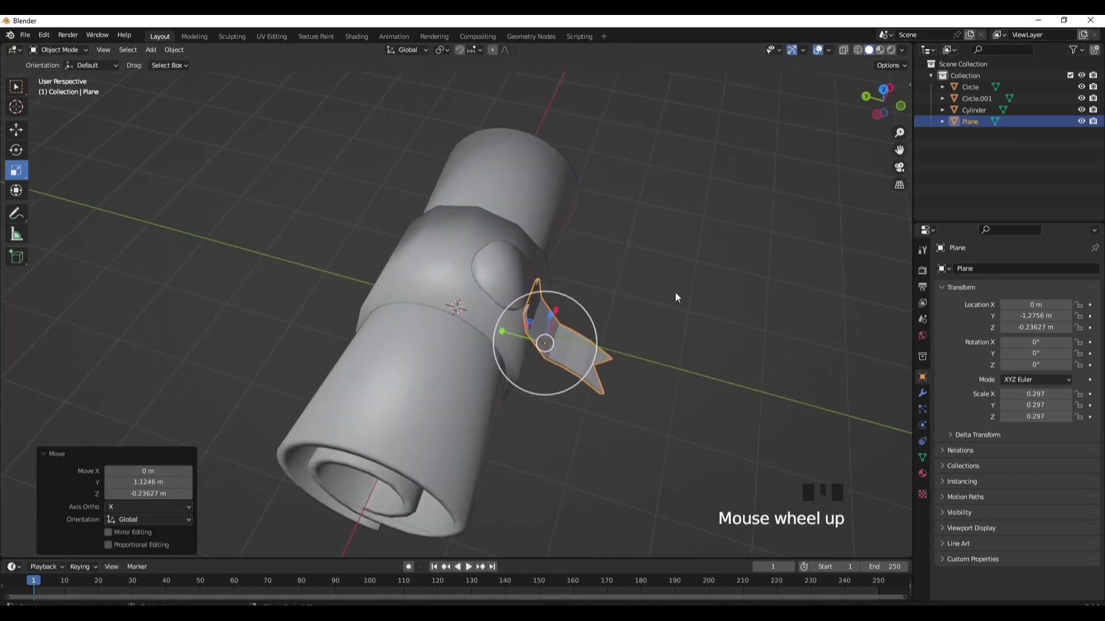
key(Tab)
drag(529, 316, 529, 316)
shift+click(537, 294)
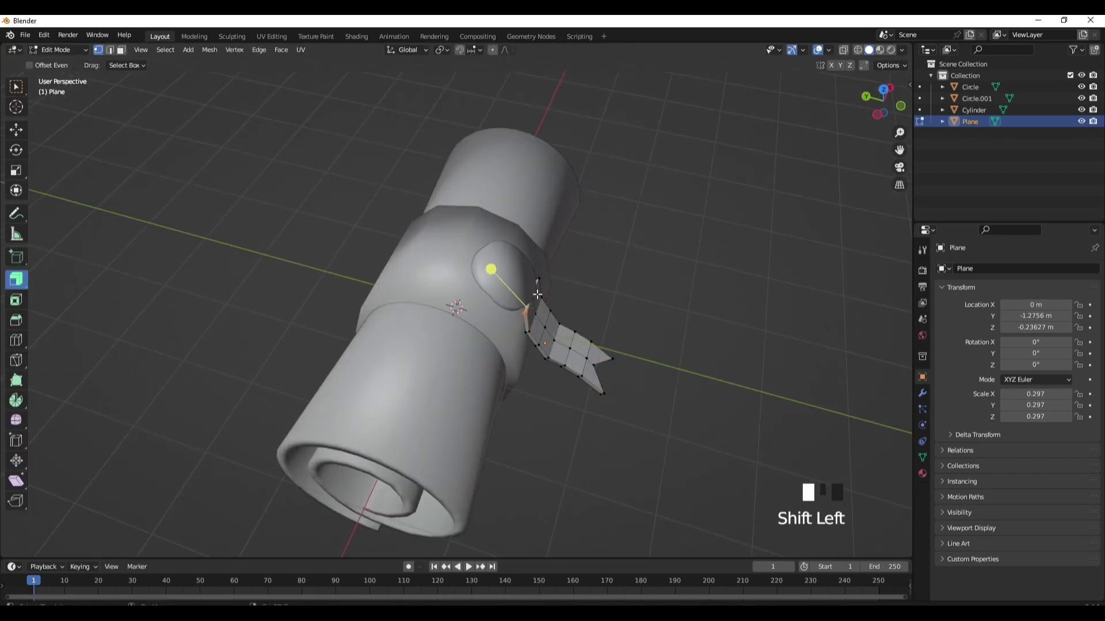
Try to move the ribbon's upper end edge along X, and undo the move.
key(g)
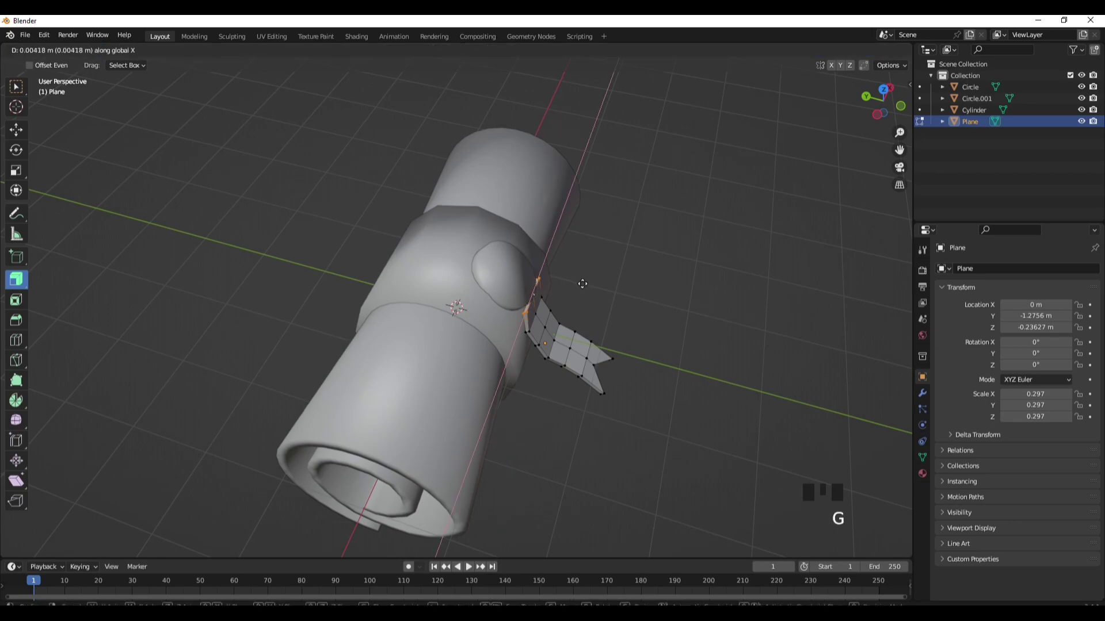
click(671, 268)
key(Tab)
middle_drag(671, 268, 494, 332)
key(ctrl+z)
key(ctrl+z)
key(ctrl+z)
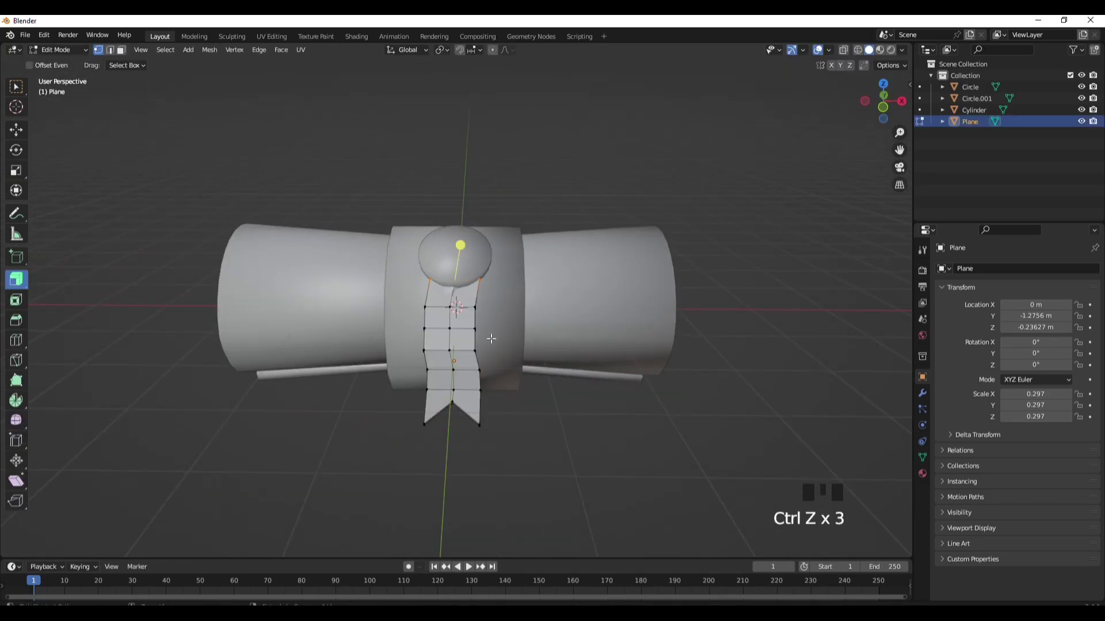
key(ctrl+z)
Move the ribbon's upper end edge about -0.041 m along X and about 0.124 m along Y to tuck it towards the seal.
key(g)
click(492, 331)
key(g)
key(y)
key(x)
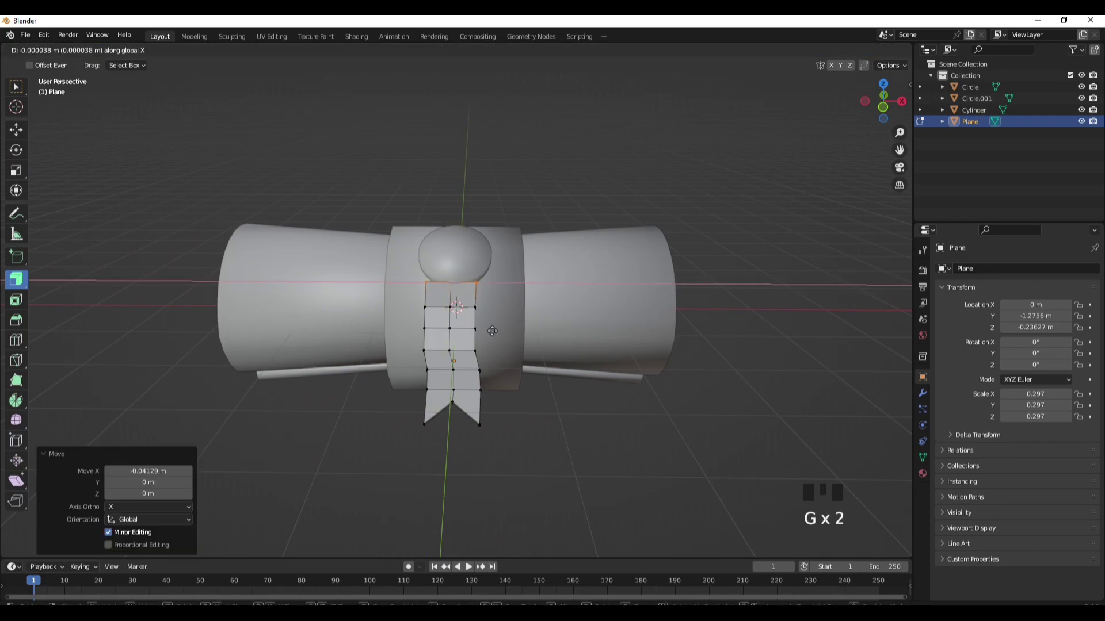
click(491, 331)
middle_drag(491, 331, 581, 341)
key(g)
key(y)
click(594, 344)
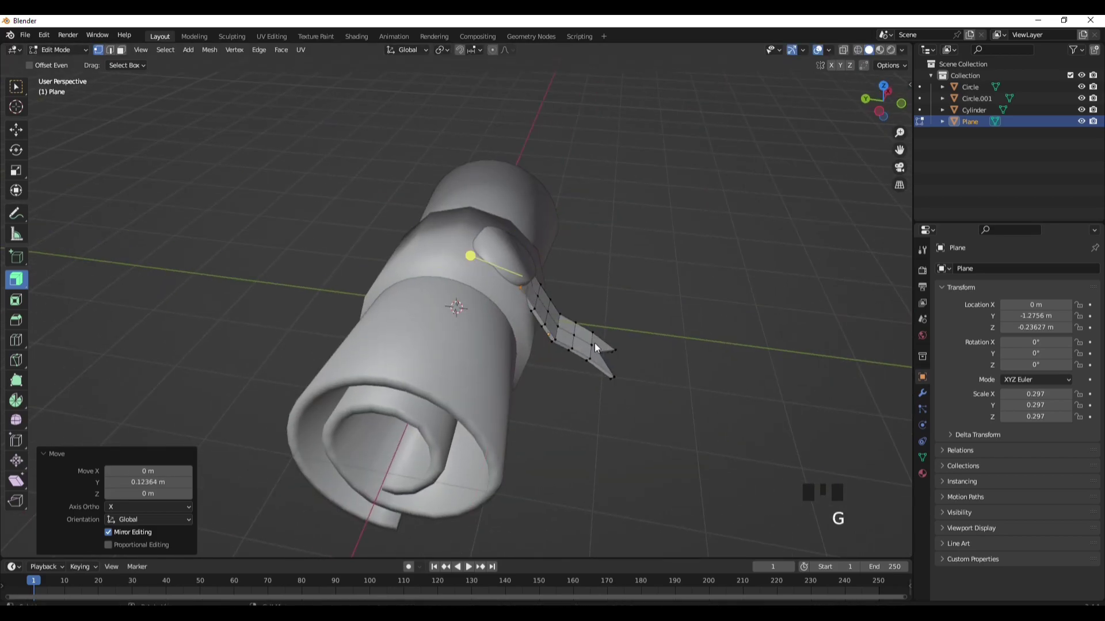
In Object Mode, raise the whole ribbon about 0.069 m along Z.
key(Tab)
key(g)
key(z)
click(617, 311)
Narrow the ribbon to an X scale of about 0.205 and move it to about X 0.038 m, centred beneath the seal.
middle_drag(617, 310, 517, 368)
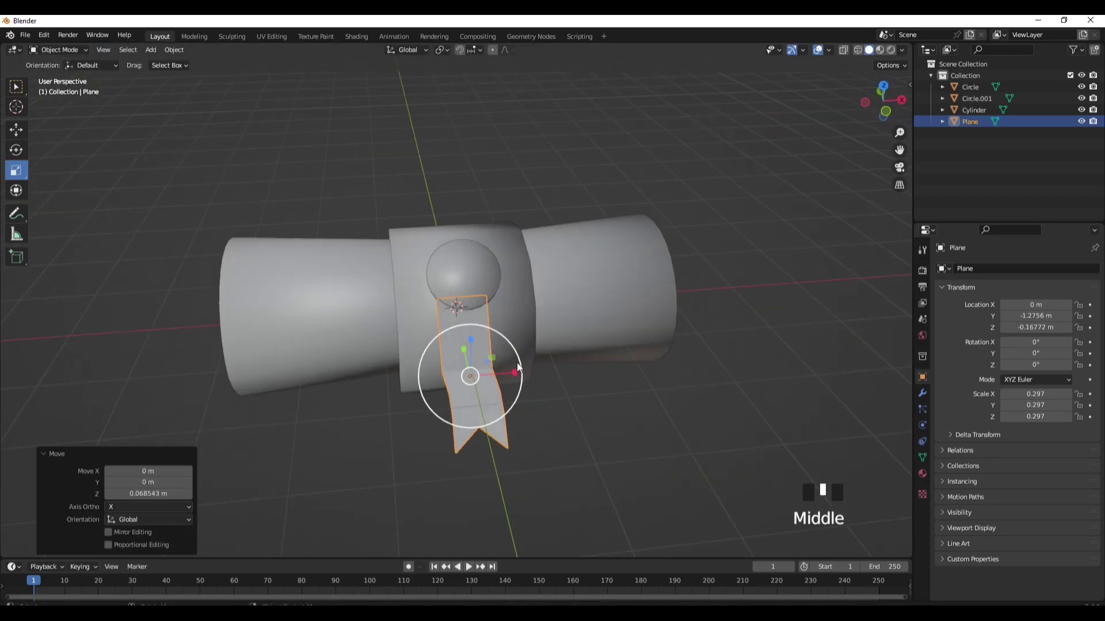
drag(514, 373, 501, 373)
key(g)
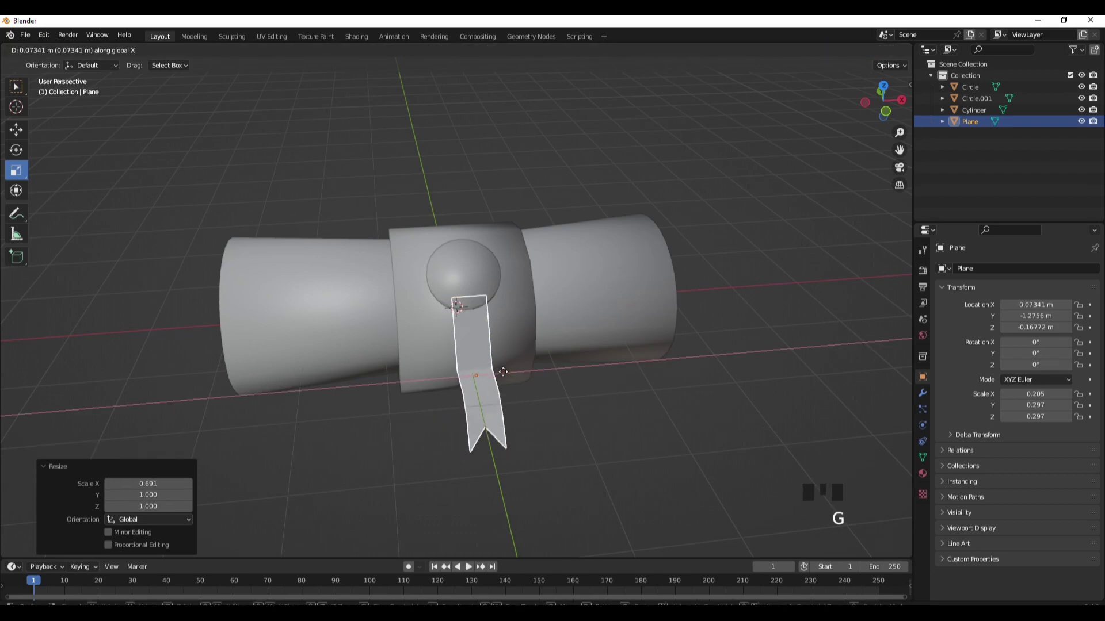
click(500, 372)
Shade the ribbon smooth and deselect it.
middle_drag(577, 138, 424, 327)
scroll(626, 235, down, 3)
click(423, 326)
right_drag(427, 294, 426, 295)
click(470, 202)
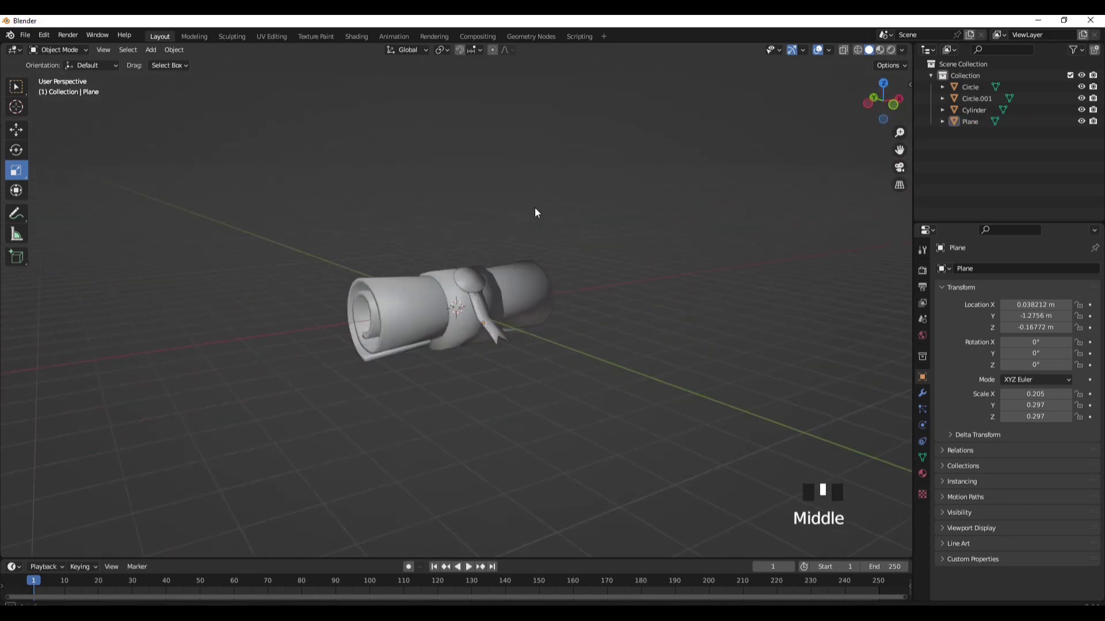
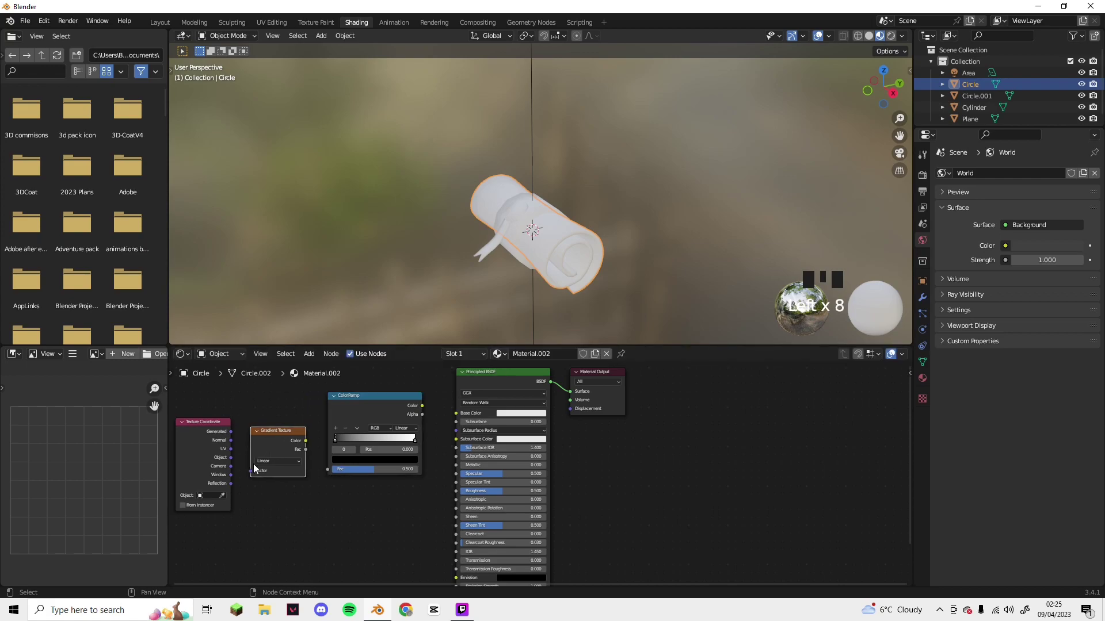
Connect Generated coordinates to the Gradient Texture's Vector, its Color to the ColorRamp's Fac, and the ramp's Color to Base Color.
click(251, 470)
drag(250, 471, 230, 432)
drag(306, 440, 327, 469)
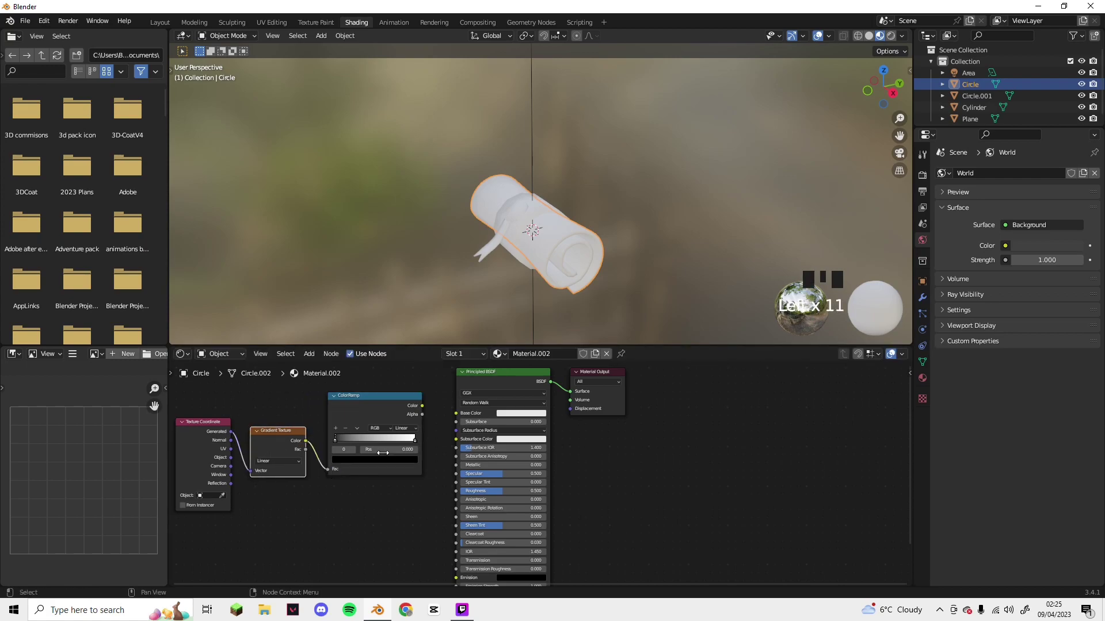
drag(422, 406, 456, 413)
Colour the ColorRamp's white stop orange and its black stop golden orange for the paper roll.
click(415, 439)
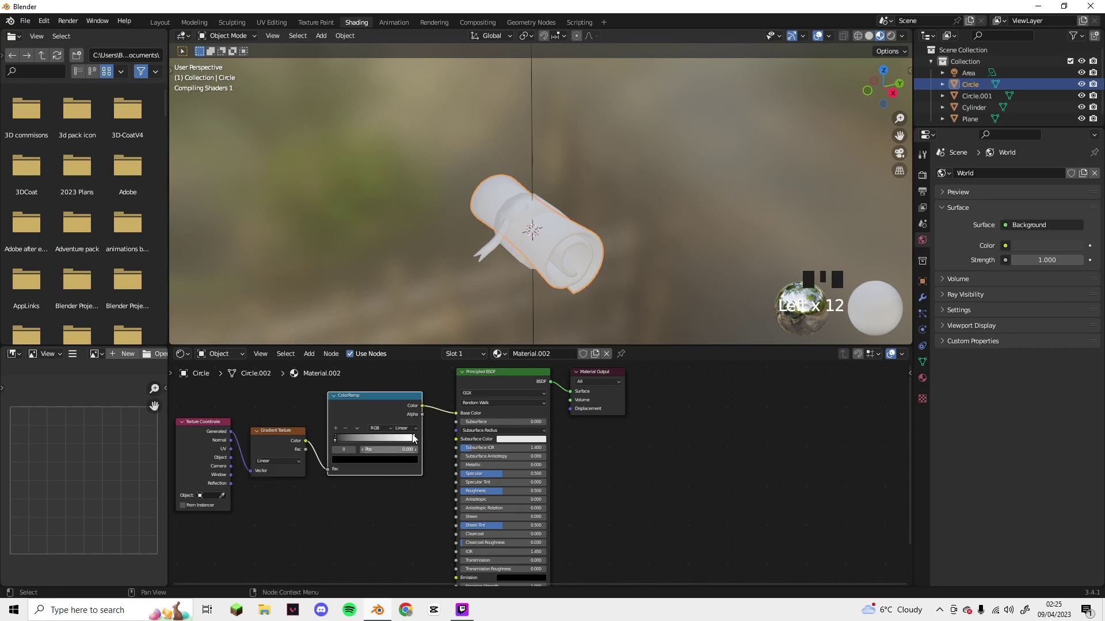
click(390, 459)
click(358, 395)
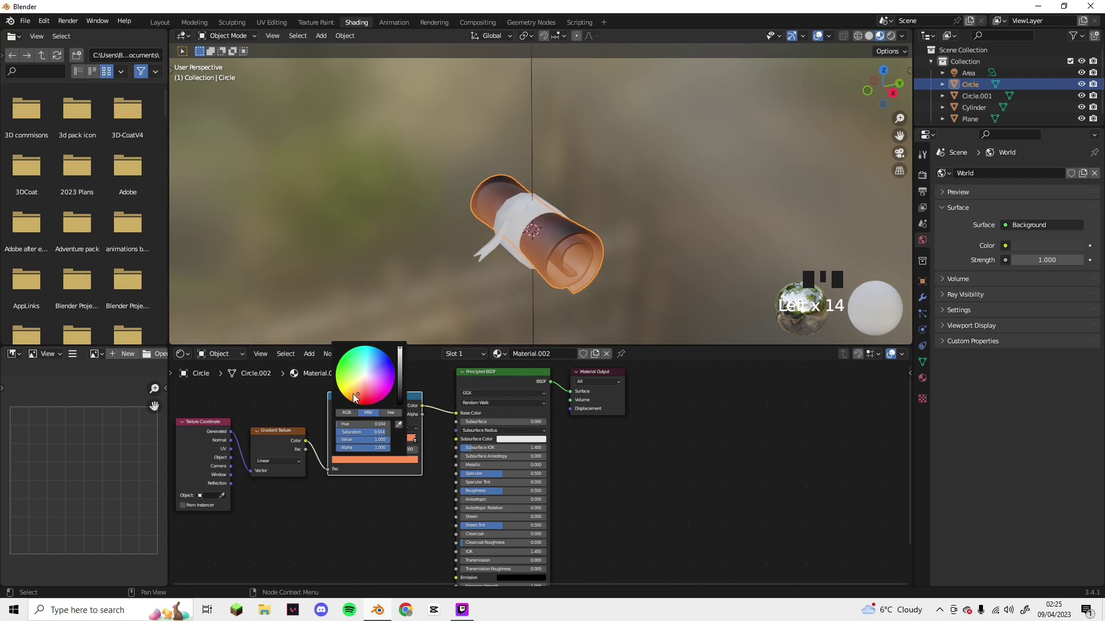
drag(369, 439, 341, 439)
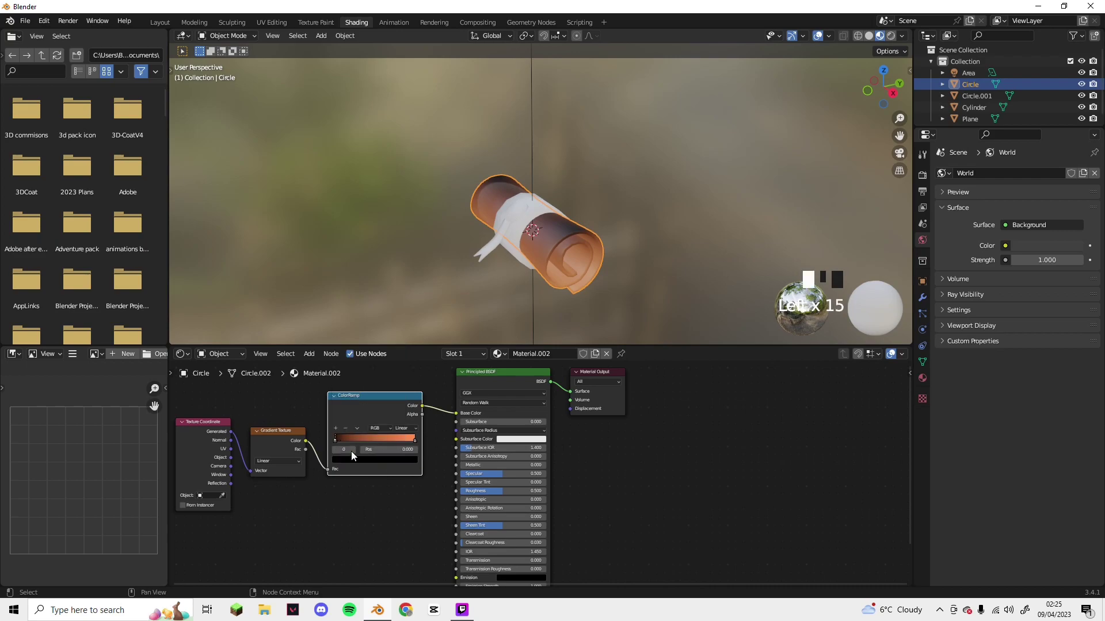
click(352, 389)
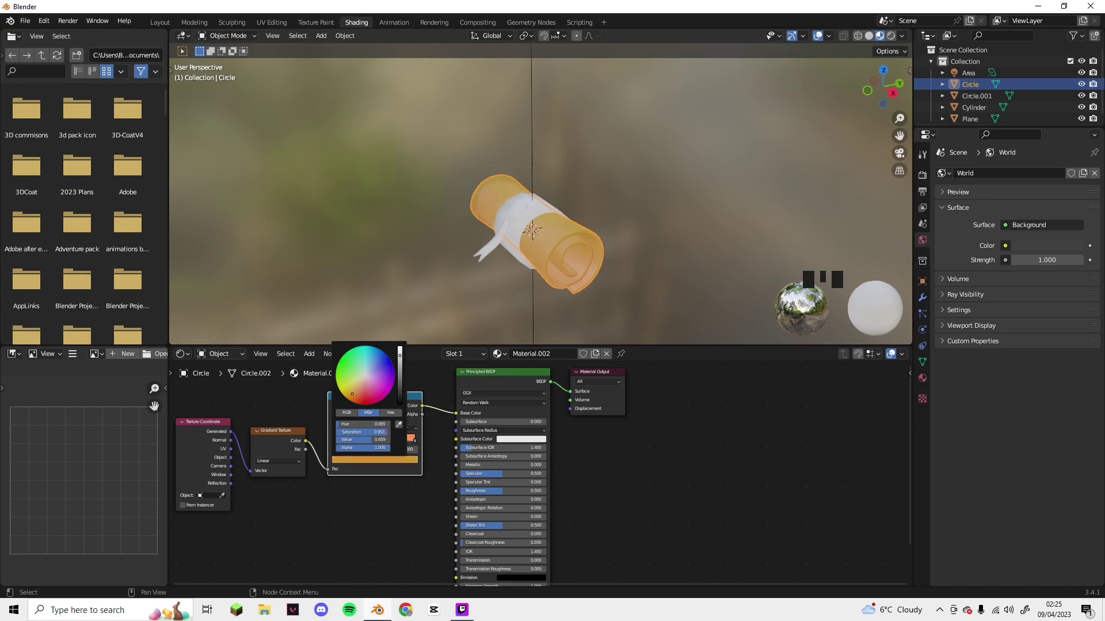
Select the paper roll and make a separate copy of its material, Material.003.
middle_drag(596, 245, 547, 284)
scroll(574, 245, up, 4)
click(562, 232)
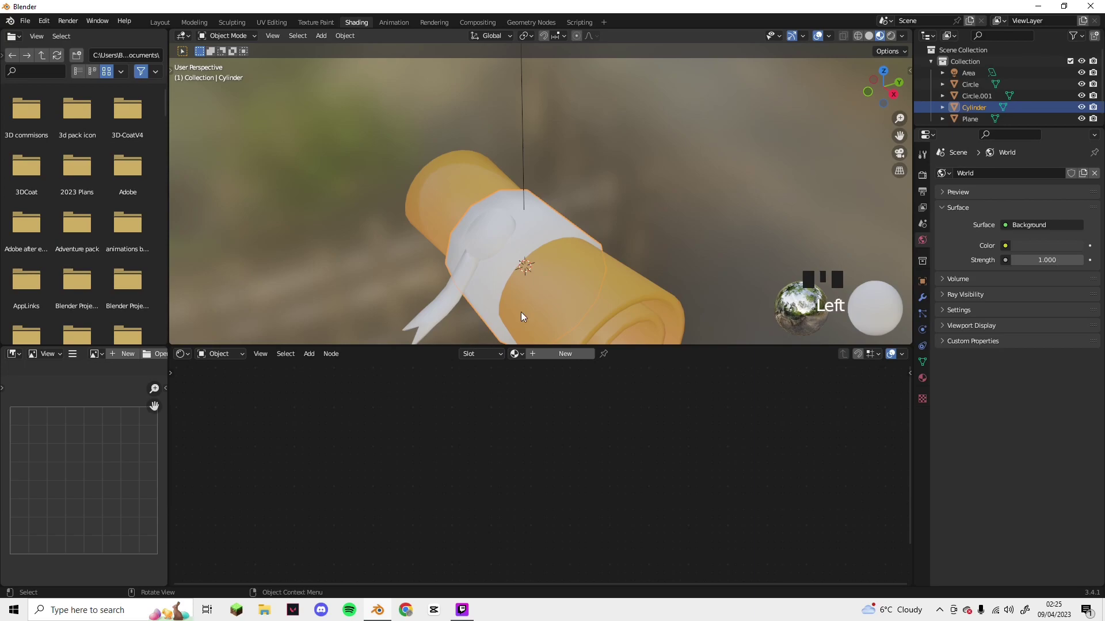
scroll(576, 276, down, 2)
click(576, 276)
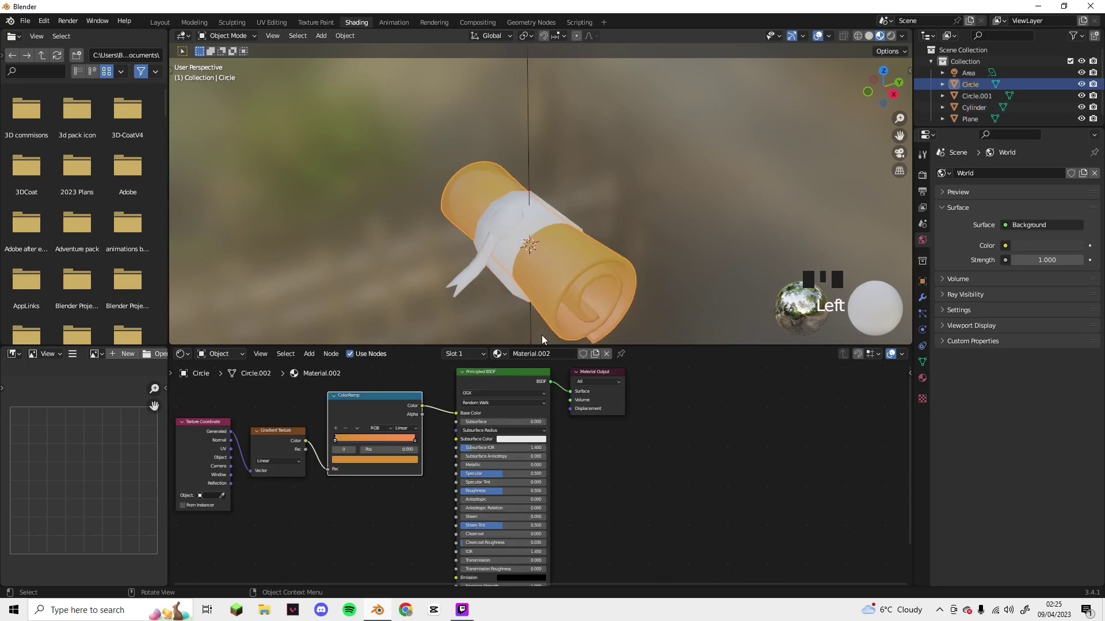
click(596, 354)
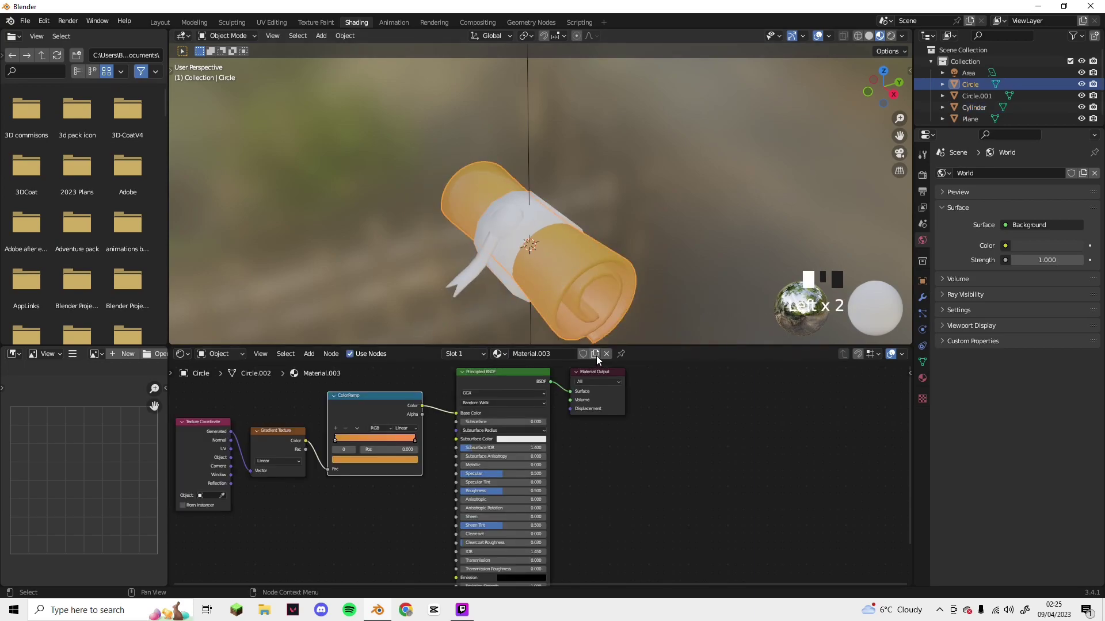
Assign Material.002 to the band, colour its ramp's end stop orange-red and its start stop crimson, and deselect the band.
click(525, 243)
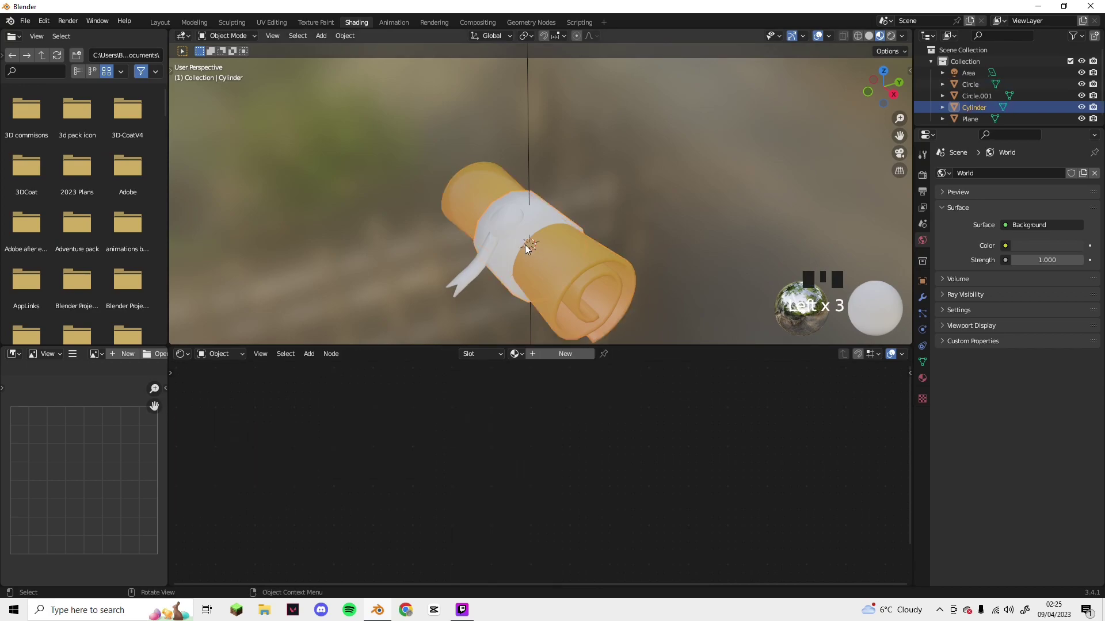
drag(514, 354, 553, 393)
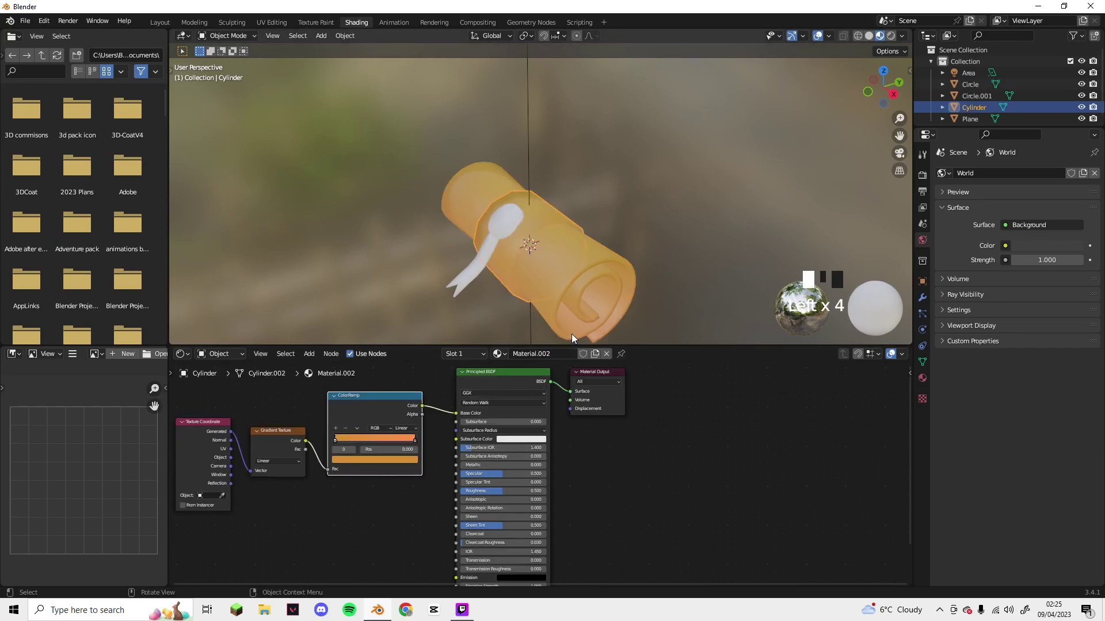
click(404, 437)
click(383, 460)
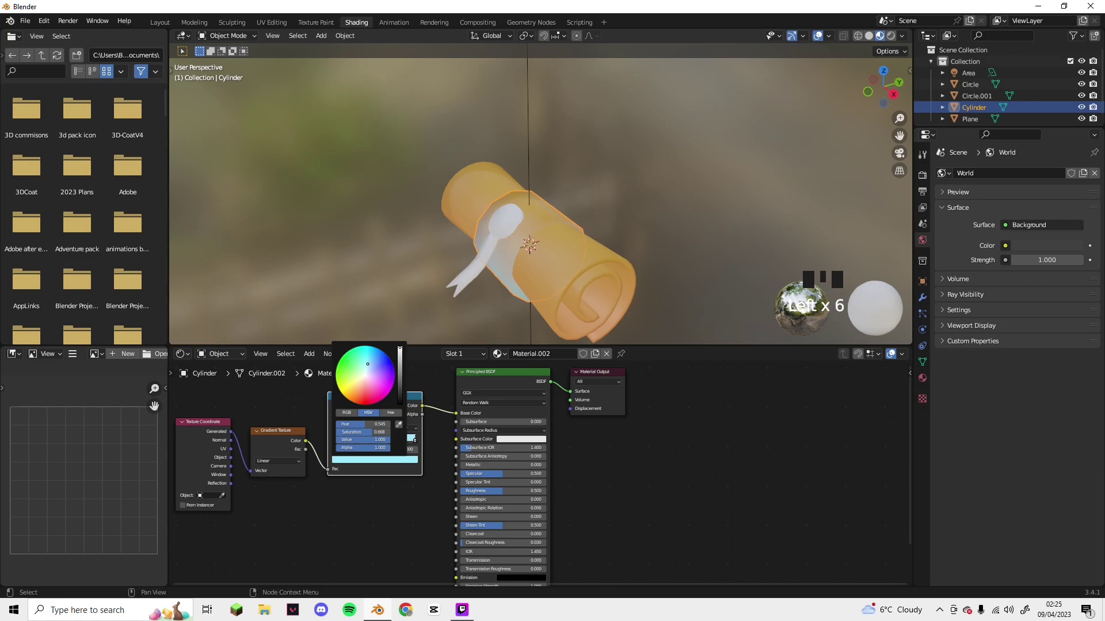
drag(369, 363, 364, 402)
click(360, 438)
click(356, 460)
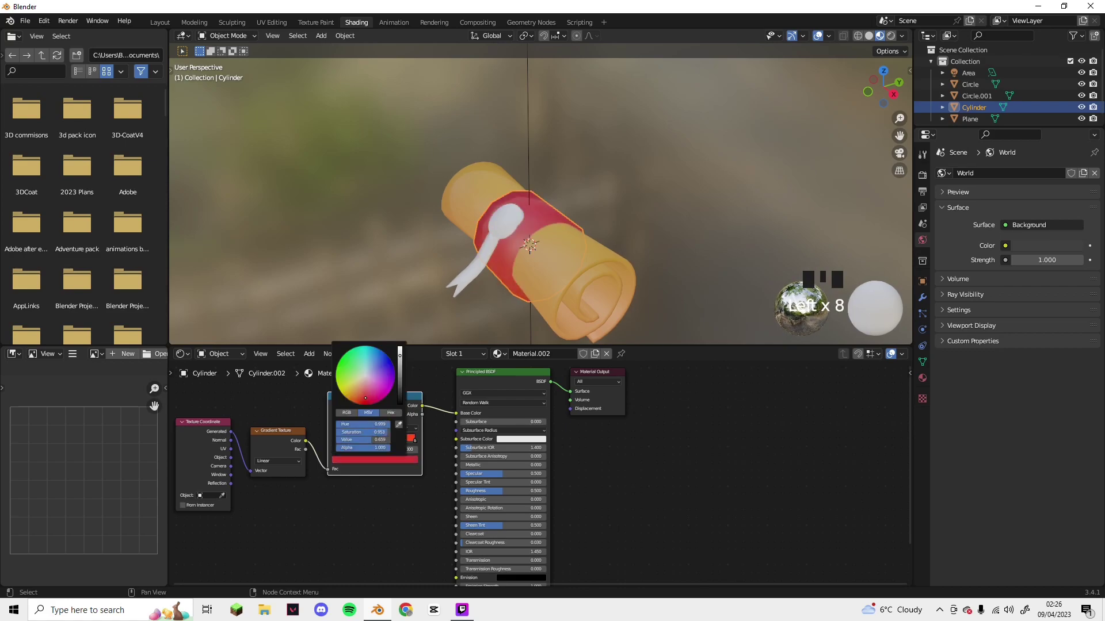
click(591, 173)
Select the round seal and assign the band's Material.002 to it.
middle_drag(592, 173, 708, 165)
scroll(708, 165, up, 2)
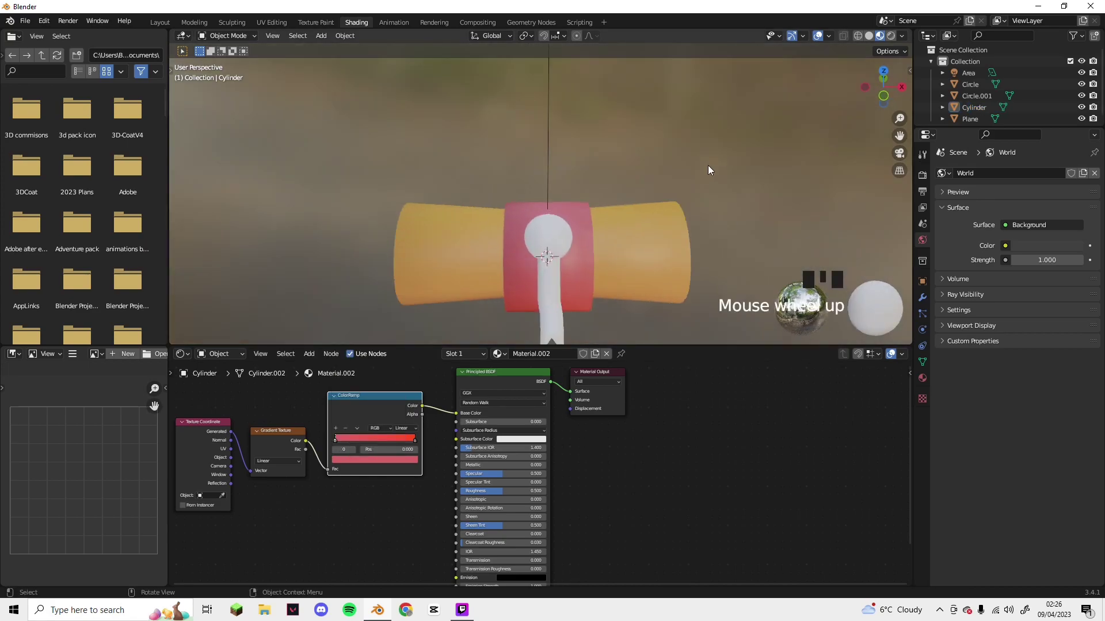
scroll(668, 145, up, 1)
click(564, 256)
click(518, 355)
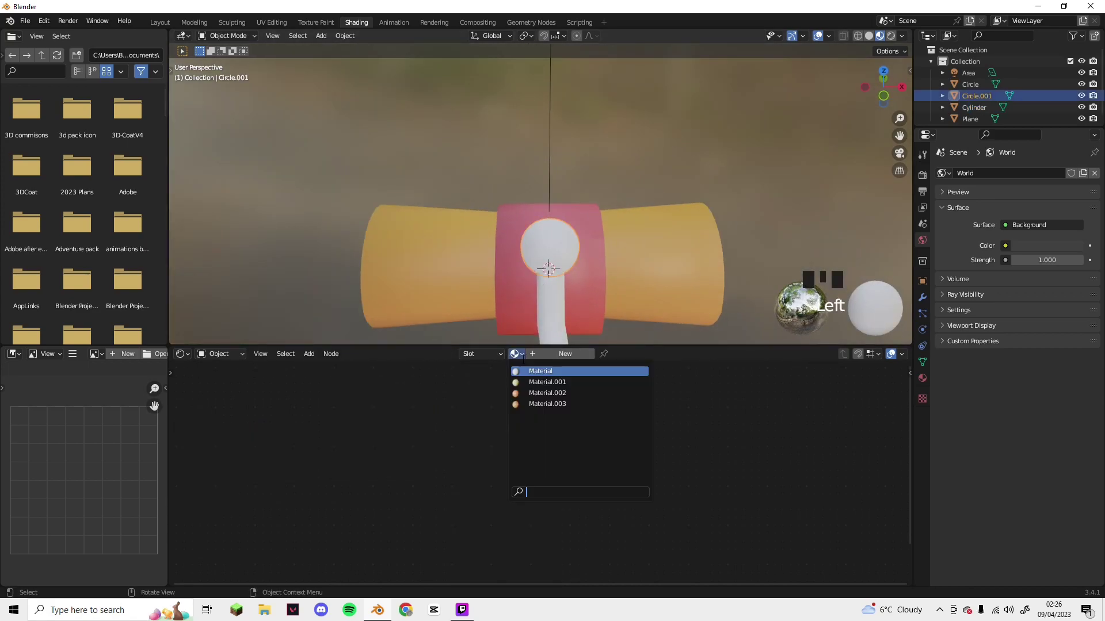
click(541, 403)
Give the ribbon a new material with a dark red base colour and deselect it.
click(538, 314)
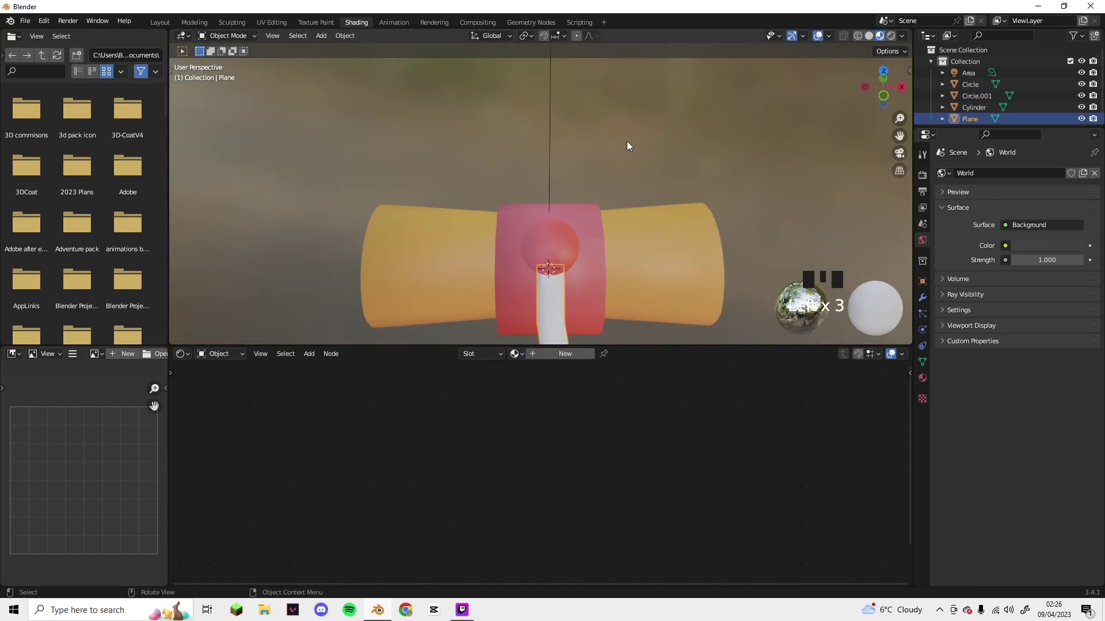
click(562, 354)
click(521, 414)
click(528, 355)
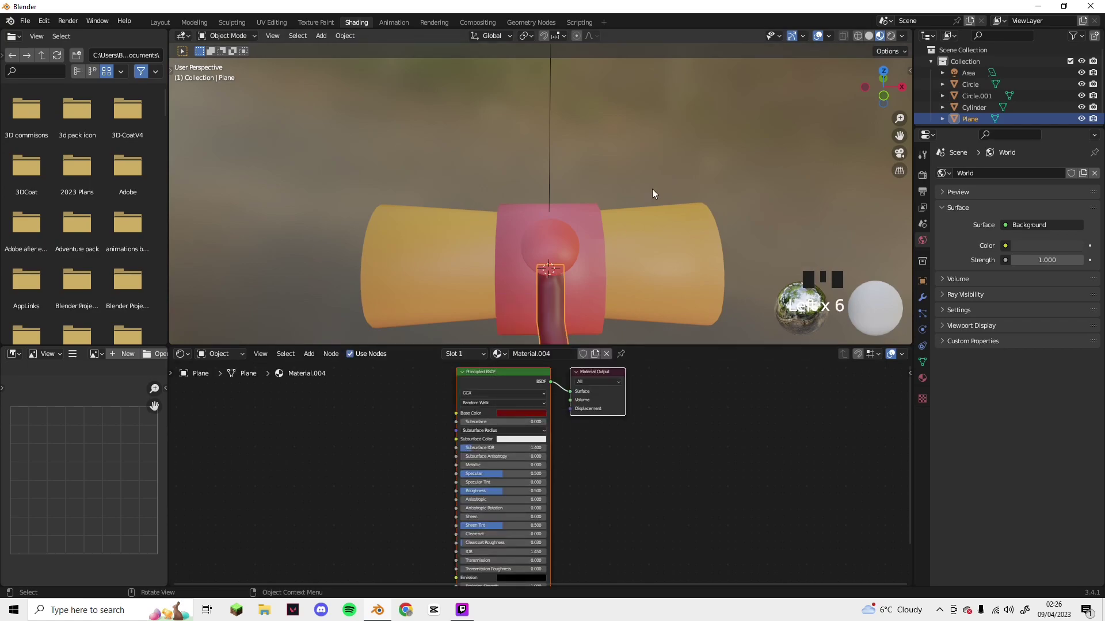
click(652, 189)
Assign the ribbon's dark red Material.004 to the round seal and deselect it.
click(547, 275)
click(491, 354)
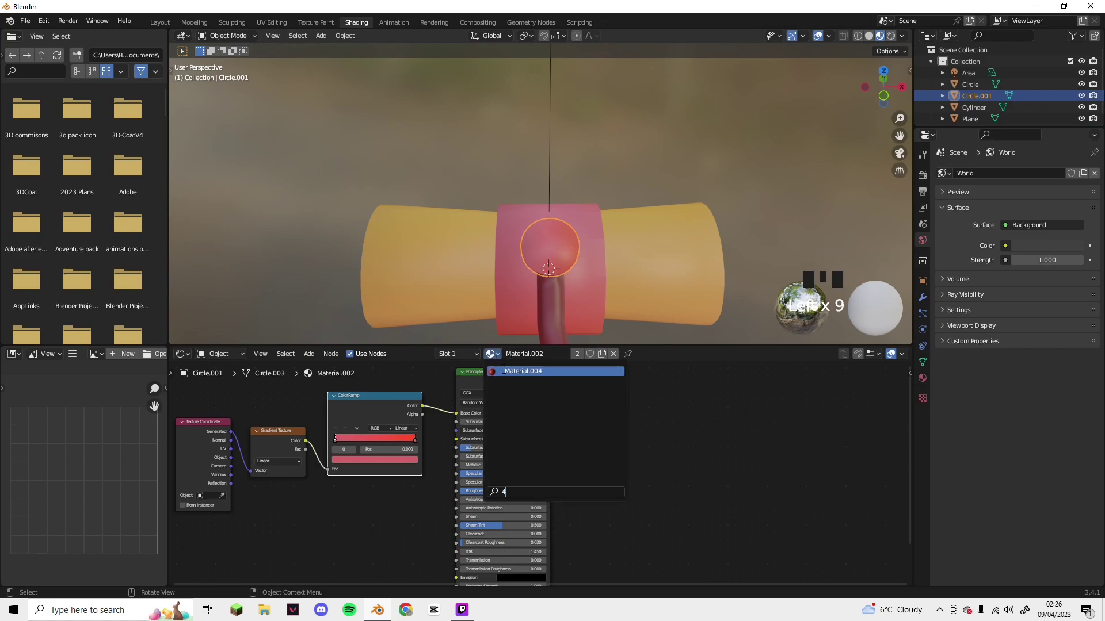
click(581, 403)
middle_drag(621, 166, 268, 60)
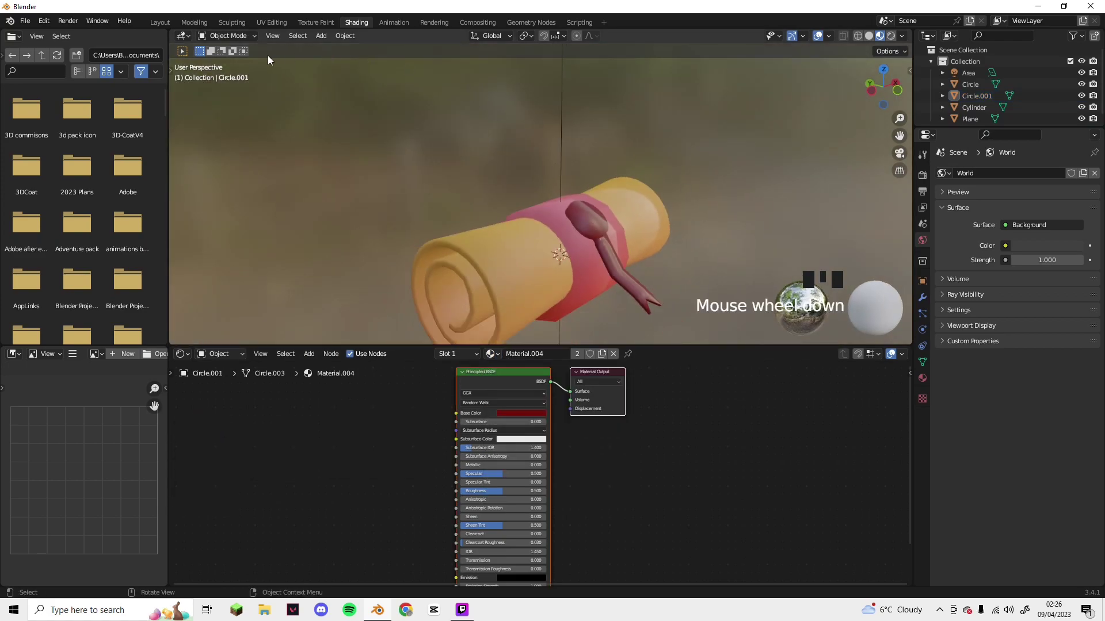
Assign the band's Material.002 to the forked ribbon in place of its dark red material.
click(593, 233)
click(609, 256)
click(493, 354)
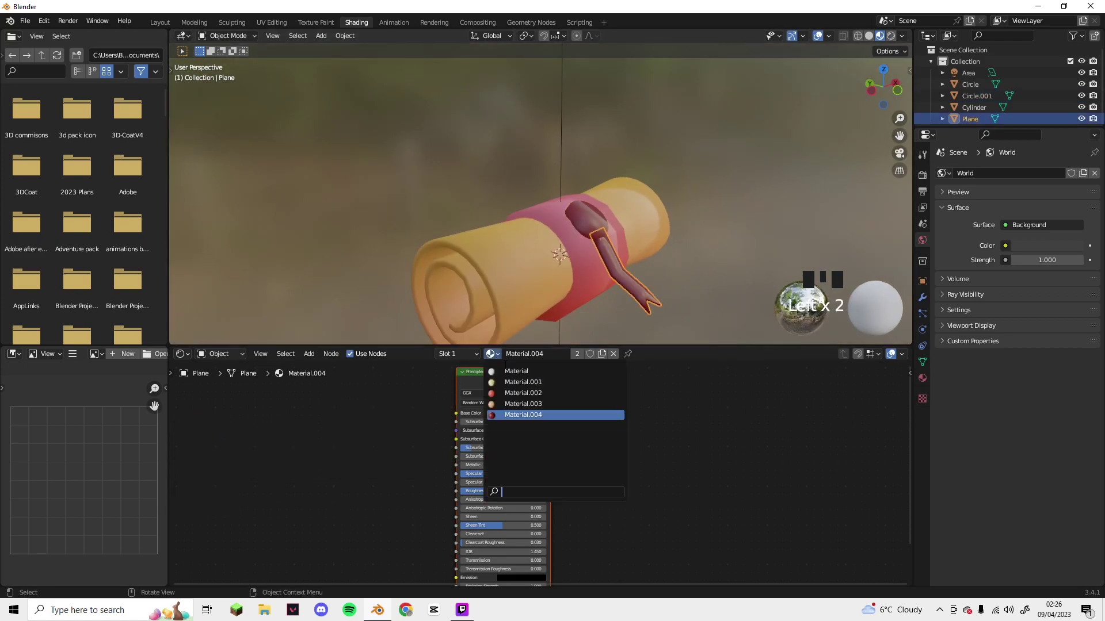
click(523, 404)
click(494, 353)
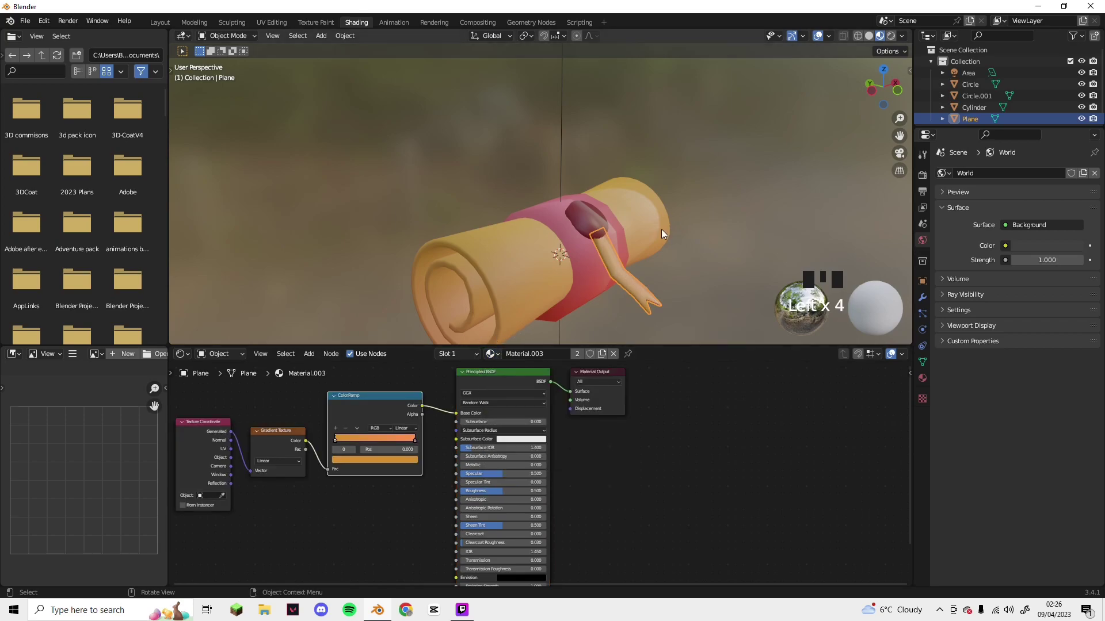
click(493, 353)
click(507, 393)
middle_drag(740, 238, 249, 69)
In the Layout workspace, unwrap the ribbon's whole mesh with Smart UV Project at a 66° angle limit, then return to Object Mode and deselect it.
click(156, 23)
middle_drag(414, 203, 477, 216)
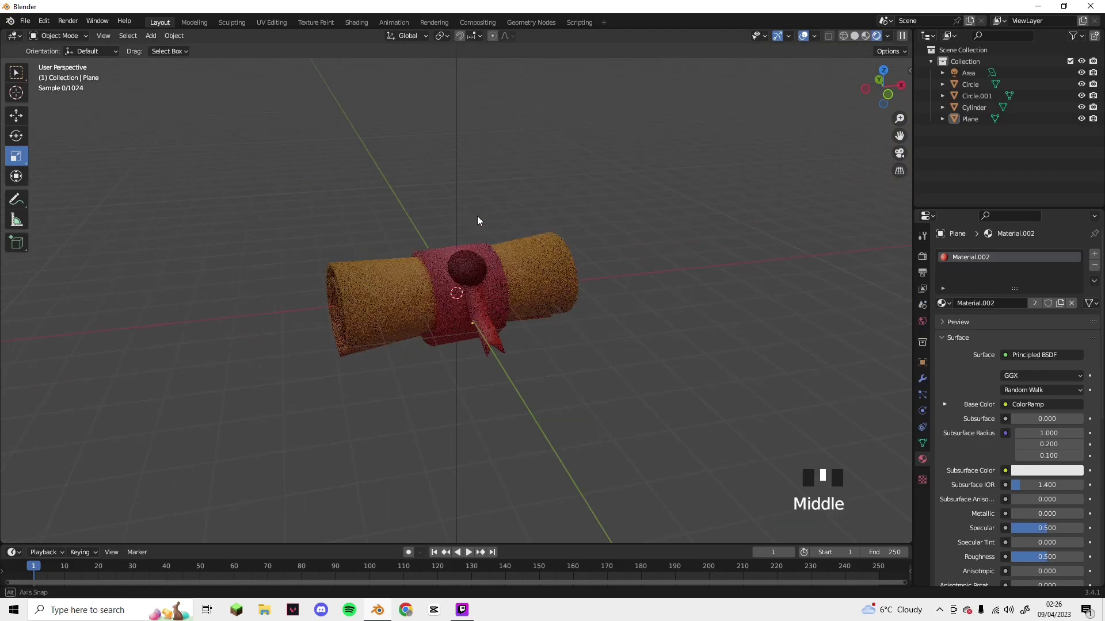
scroll(446, 259, up, 2)
click(379, 335)
click(379, 334)
key(Tab)
key(a)
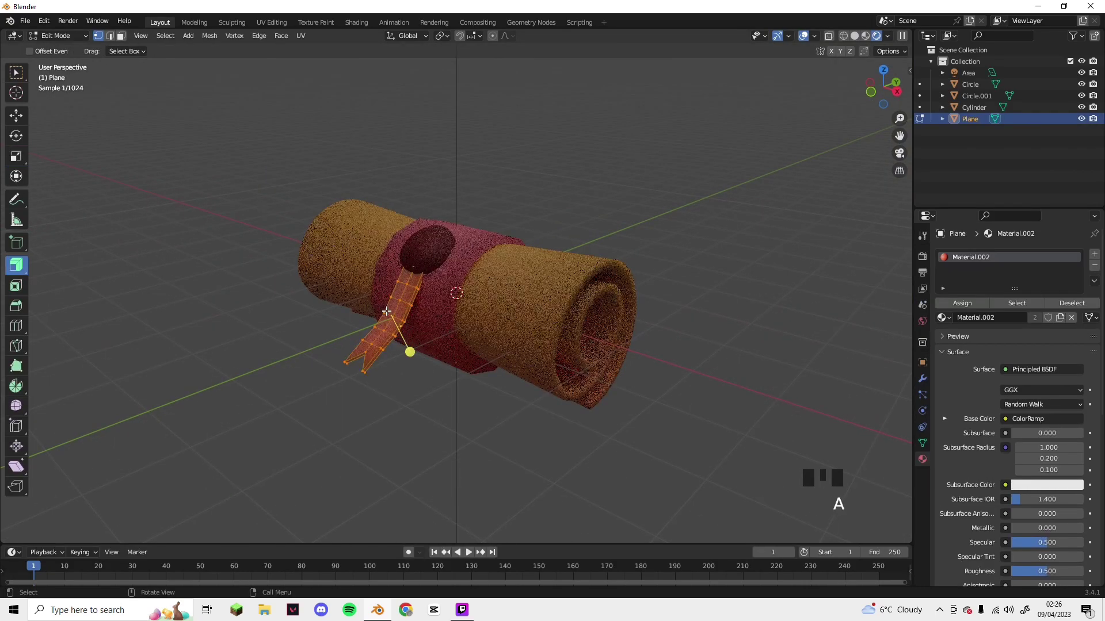
key(u)
click(386, 311)
click(340, 414)
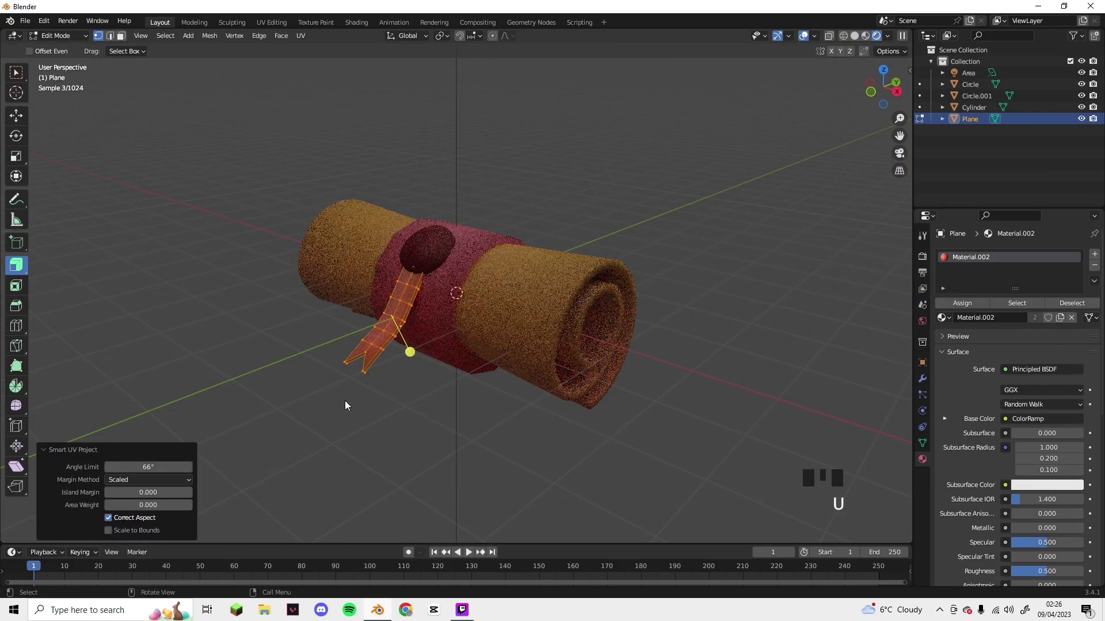
key(Tab)
click(412, 399)
Brighten the round seal's Material.004 base colour from dark to bright red and deselect the seal.
middle_drag(412, 399, 484, 426)
scroll(493, 345, down, 2)
middle_drag(535, 344, 464, 264)
scroll(578, 353, down, 1)
scroll(558, 332, up, 3)
click(464, 266)
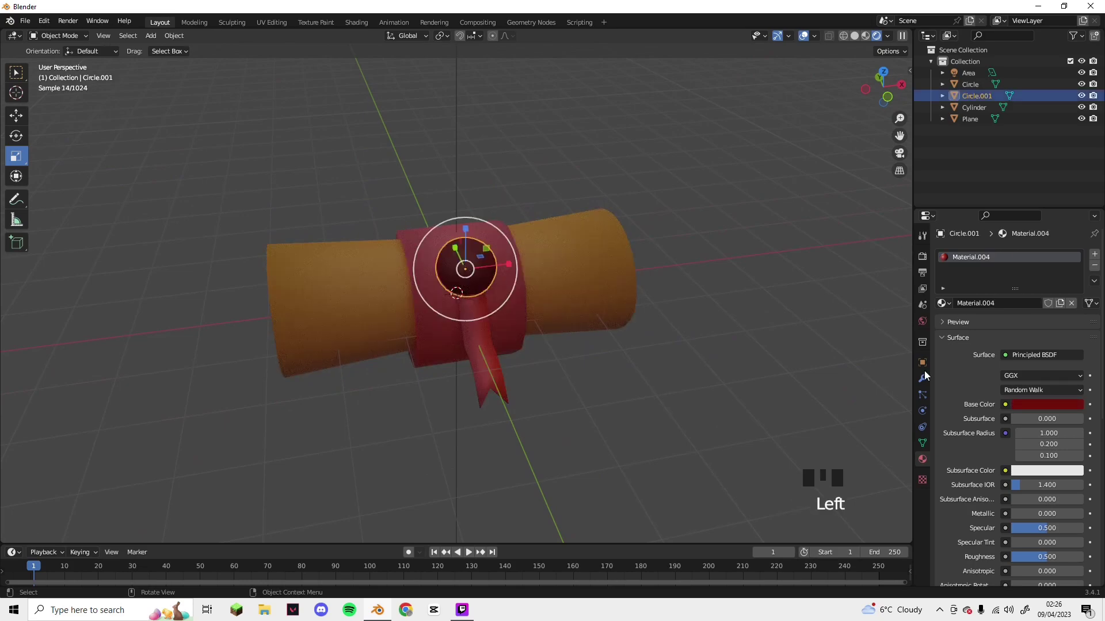
click(1037, 404)
drag(1076, 272, 1075, 257)
click(659, 336)
scroll(674, 339, down, 2)
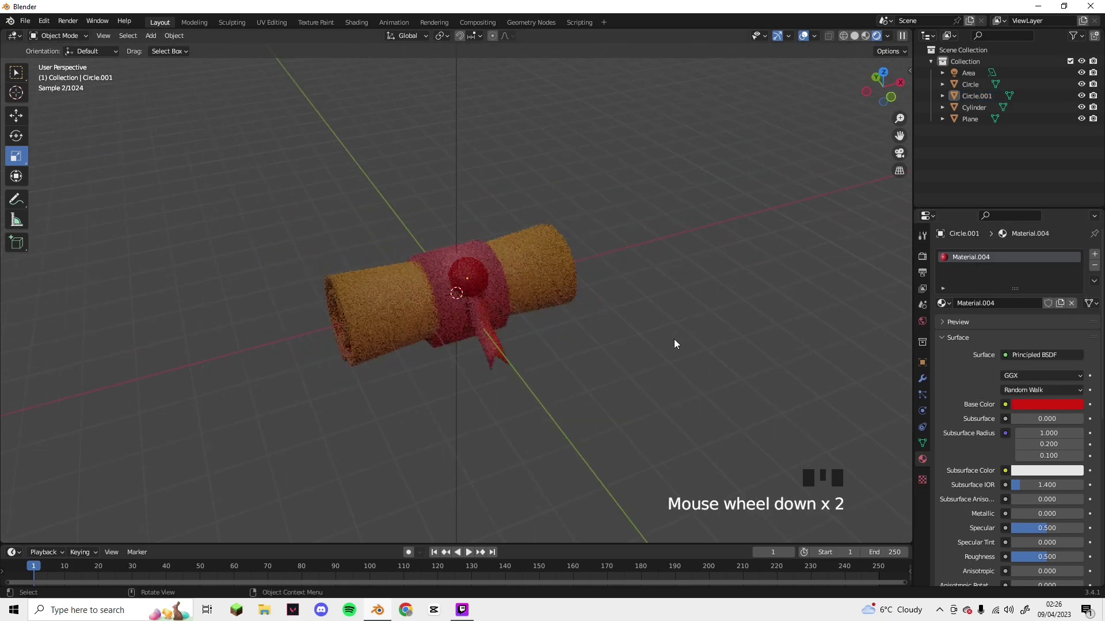
scroll(656, 344, up, 1)
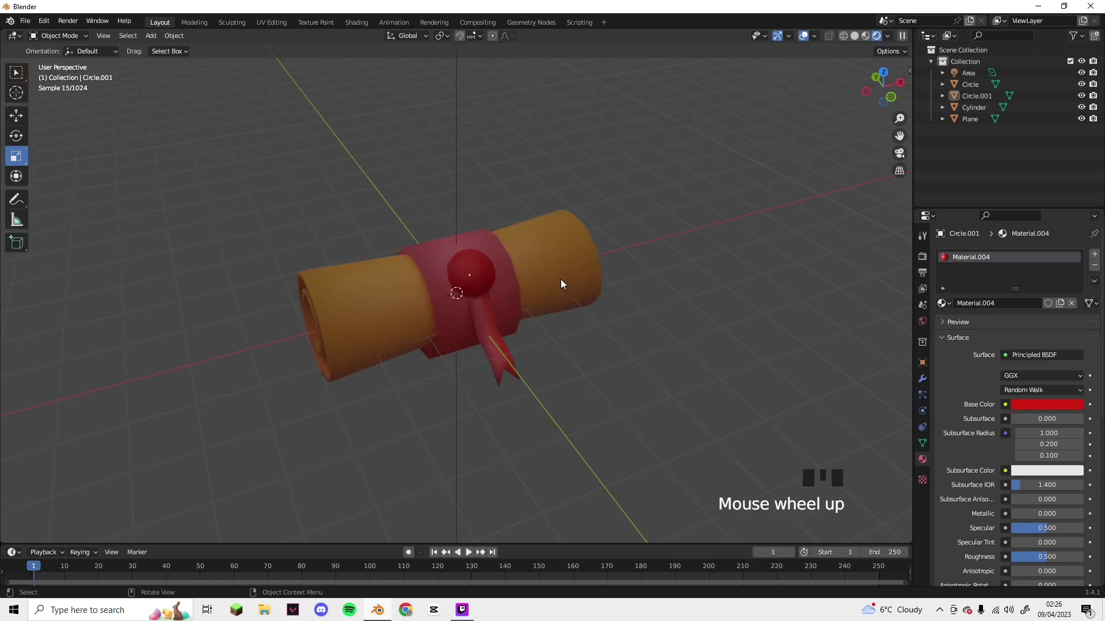
mouse_move(555, 281)
middle_down()
mouse_move(561, 239)
mouse_move(550, 273)
middle_up()
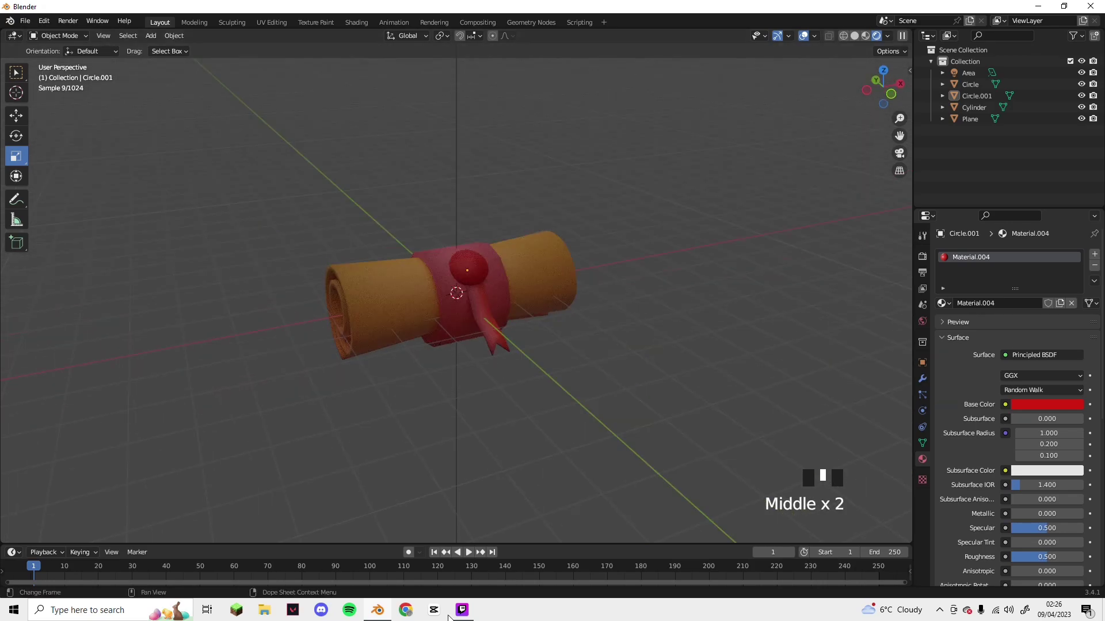